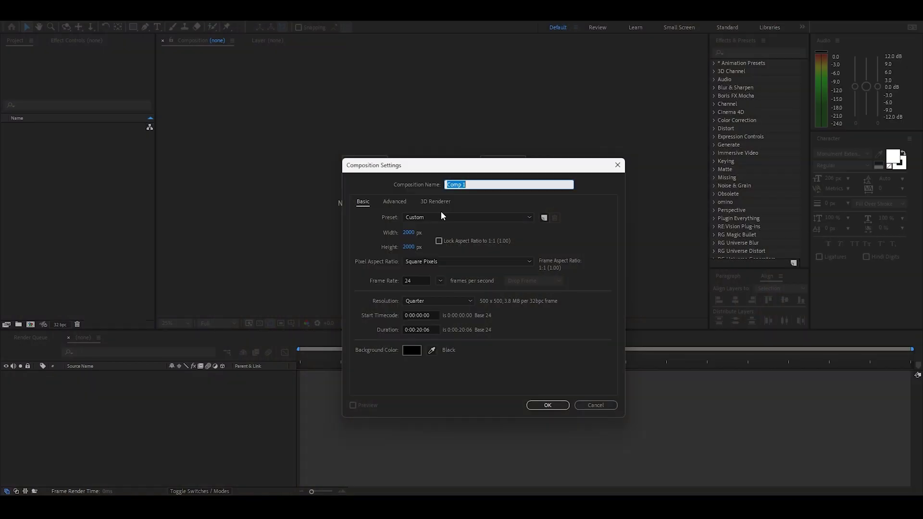
Create a new composition named TEXT at 2000 × 2000 px
{"action": "type", "text": "TEXT"}
{"action": "left_click", "coordinate": [409, 233]}
{"action": "left_click", "coordinate": [443, 233]}
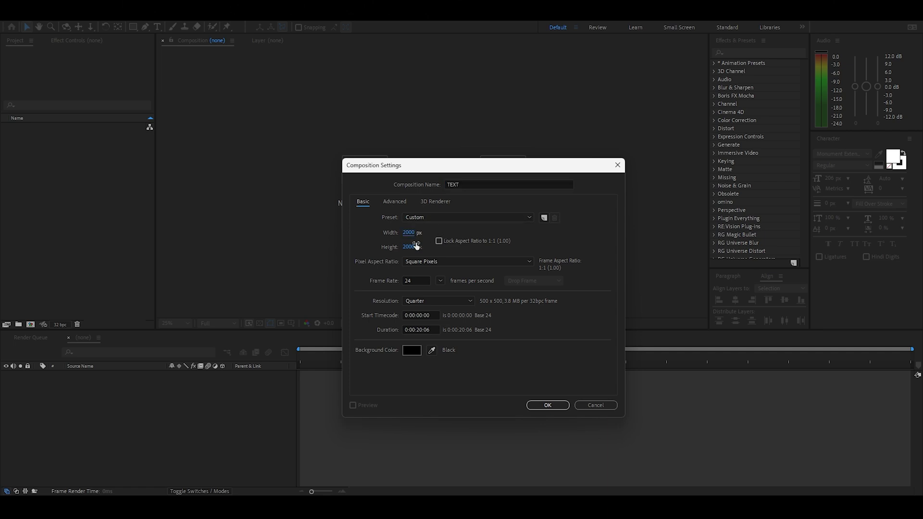
{"action": "left_click", "coordinate": [410, 246]}
{"action": "left_click", "coordinate": [454, 232]}
{"action": "left_click", "coordinate": [546, 406]}
{"action": "left_click", "coordinate": [546, 406]}
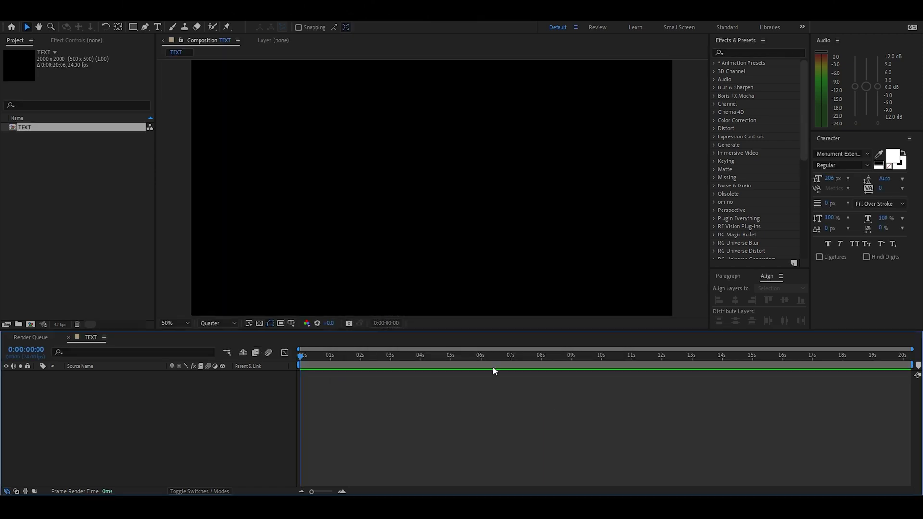
Add an ECHOES text layer and centre it in the frame
{"action": "key", "text": "comma"}
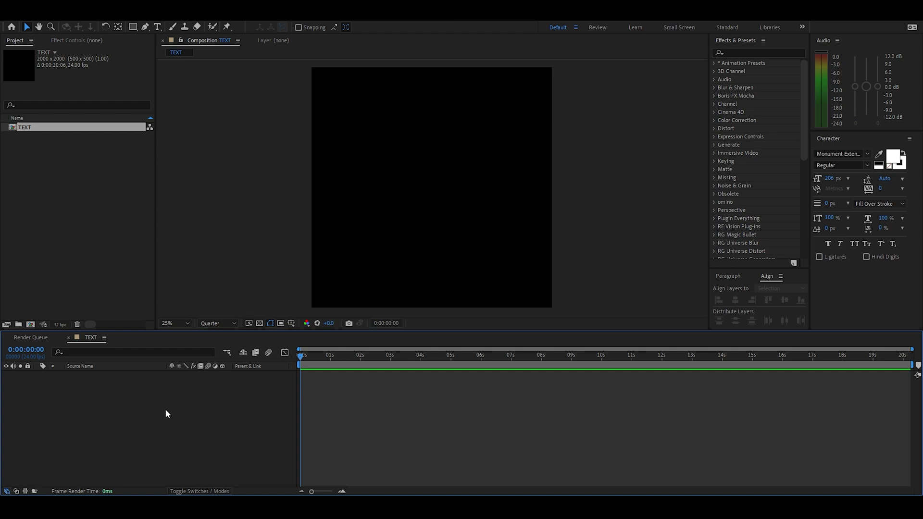
{"action": "right_click", "coordinate": [166, 410]}
{"action": "left_click", "coordinate": [338, 302]}
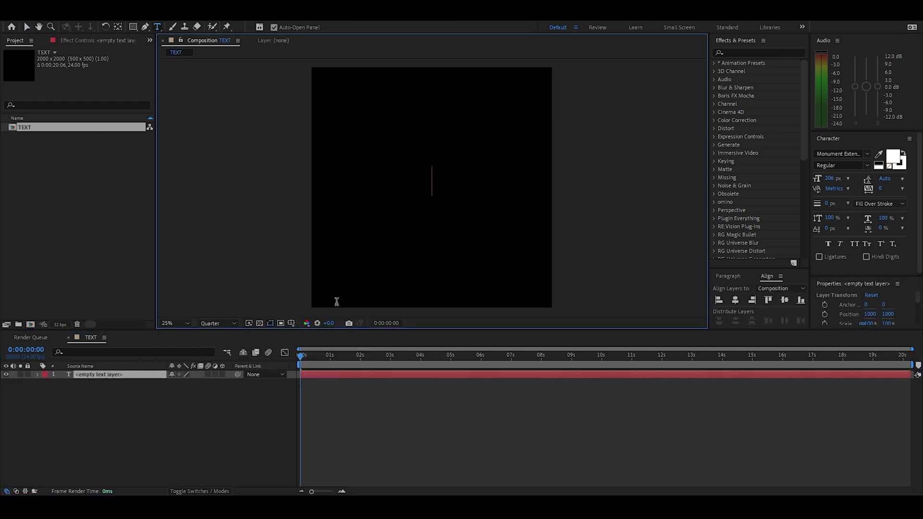
{"action": "type", "text": "ECHOES"}
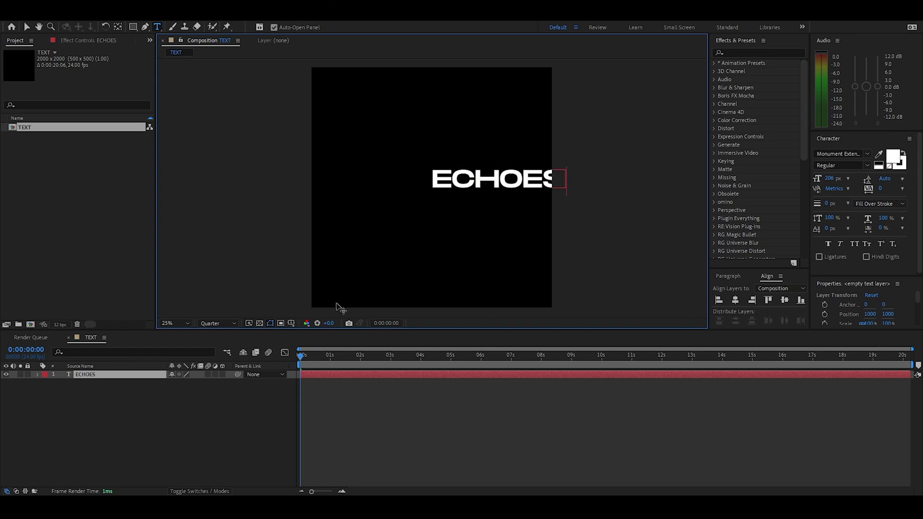
{"action": "left_click", "coordinate": [140, 394]}
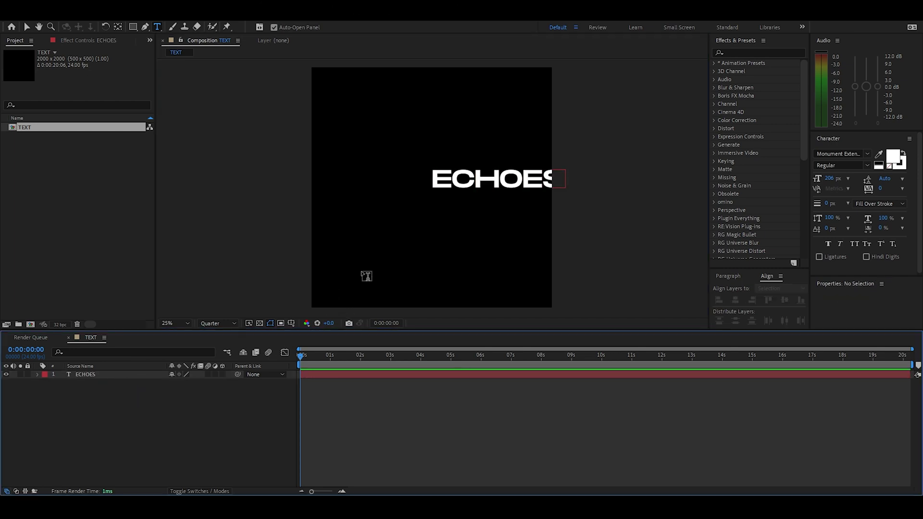
{"action": "key", "text": "v"}
{"action": "left_click", "coordinate": [526, 185]}
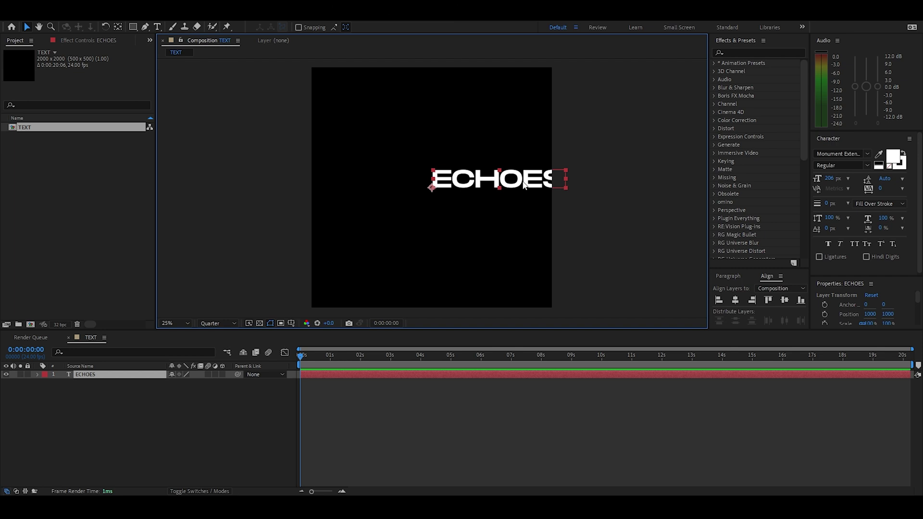
{"action": "left_click", "coordinate": [735, 300]}
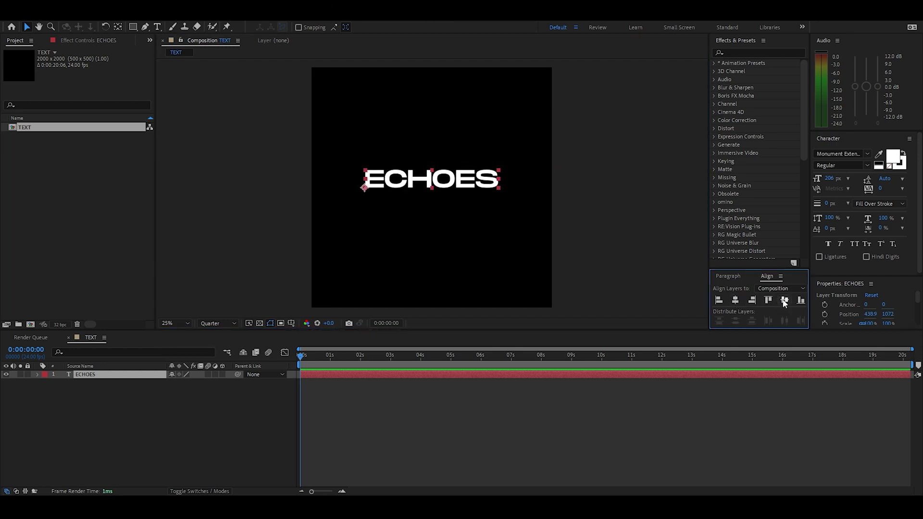
Set the ECHOES text to Montserrat Black with tracking -18
{"action": "double_click", "coordinate": [451, 188]}
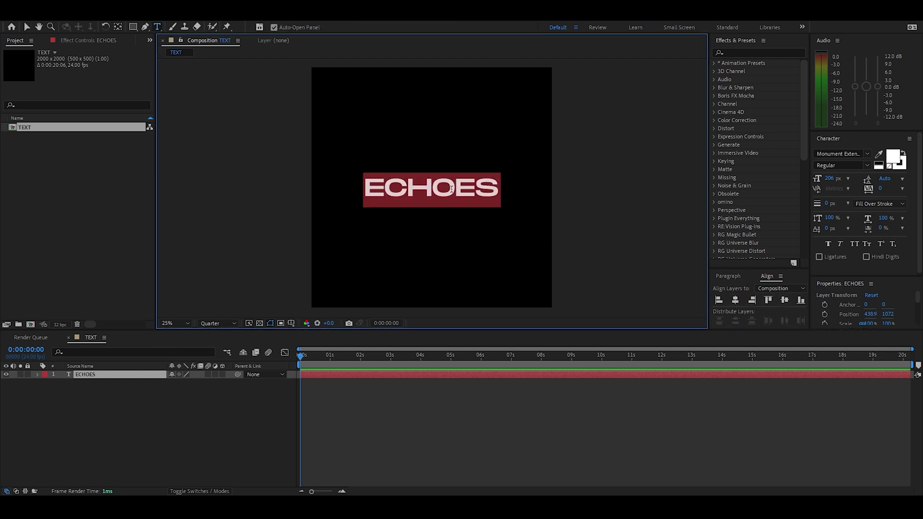
{"action": "left_click", "coordinate": [833, 154]}
{"action": "type", "text": "monts"}
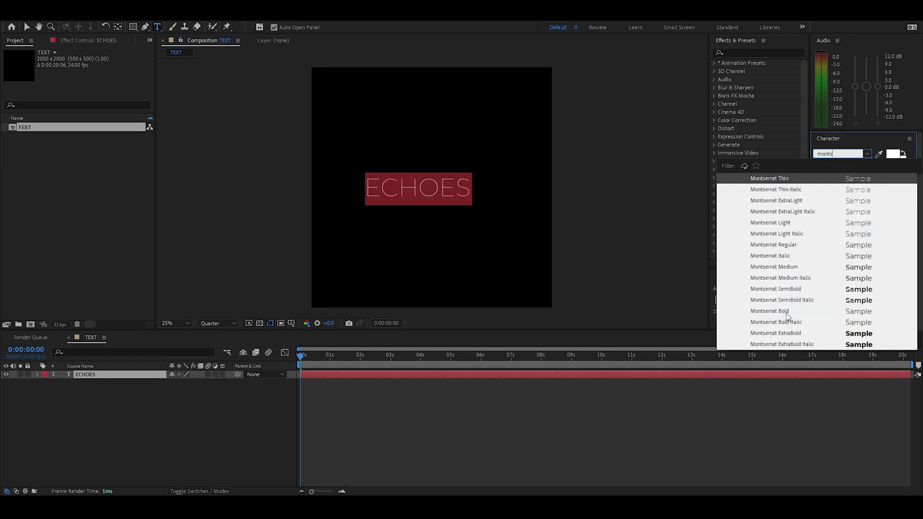
{"action": "left_click", "coordinate": [775, 333]}
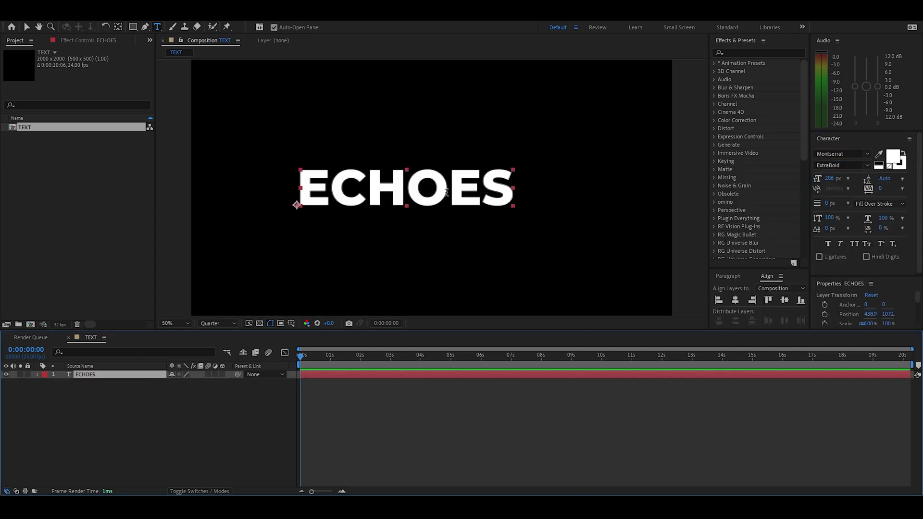
{"action": "mouse_move", "coordinate": [883, 189]}
{"action": "left_mouse_down"}
{"action": "mouse_move", "coordinate": [861, 188]}
{"action": "mouse_move", "coordinate": [876, 184]}
{"action": "left_mouse_up"}
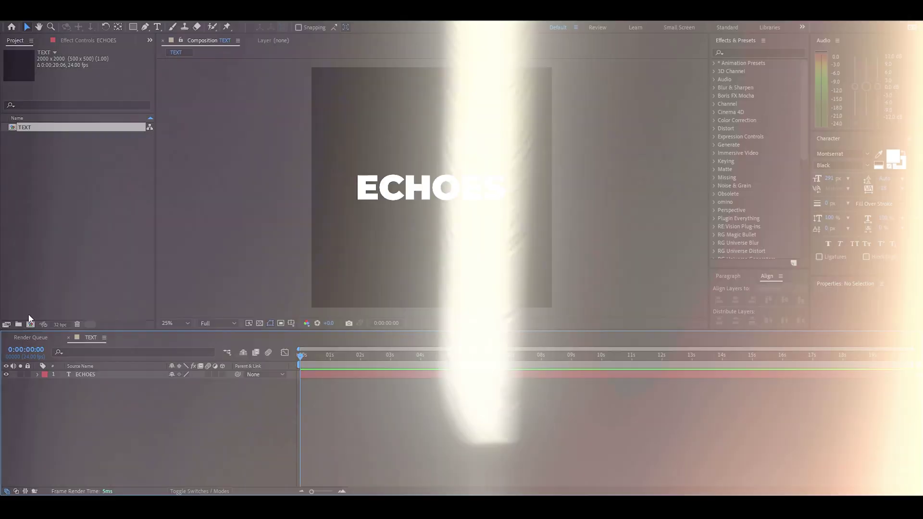
Make a 1920×1080 ECHO EFFECT comp holding the TEXT comp at 55% scale
{"action": "left_click", "coordinate": [30, 324]}
{"action": "type", "text": "ECHO EFFECT"}
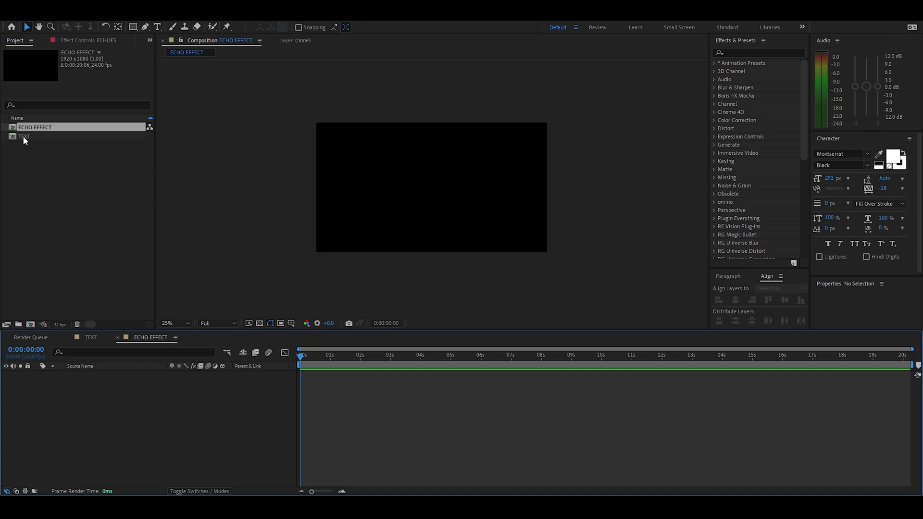
{"action": "left_click_drag", "start_coordinate": [28, 136], "coordinate": [99, 391]}
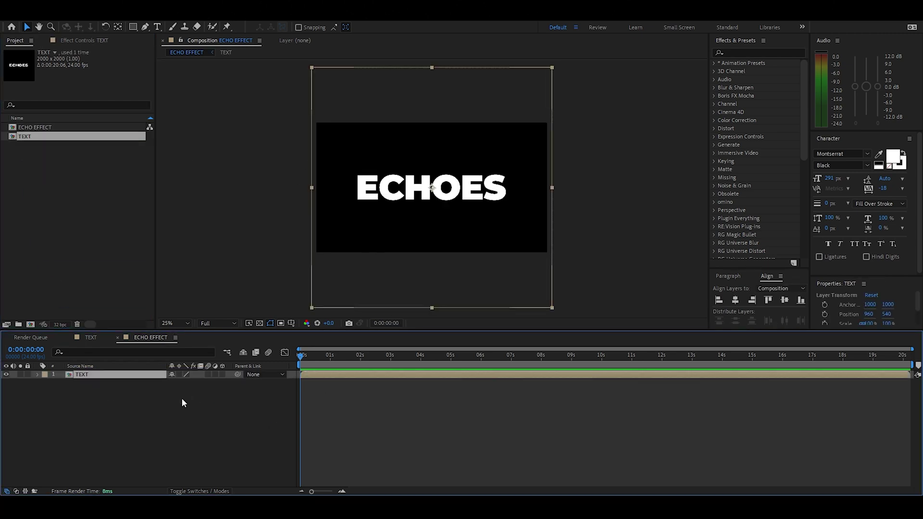
{"action": "key", "text": "s"}
{"action": "left_click_drag", "start_coordinate": [199, 382], "coordinate": [175, 382]}
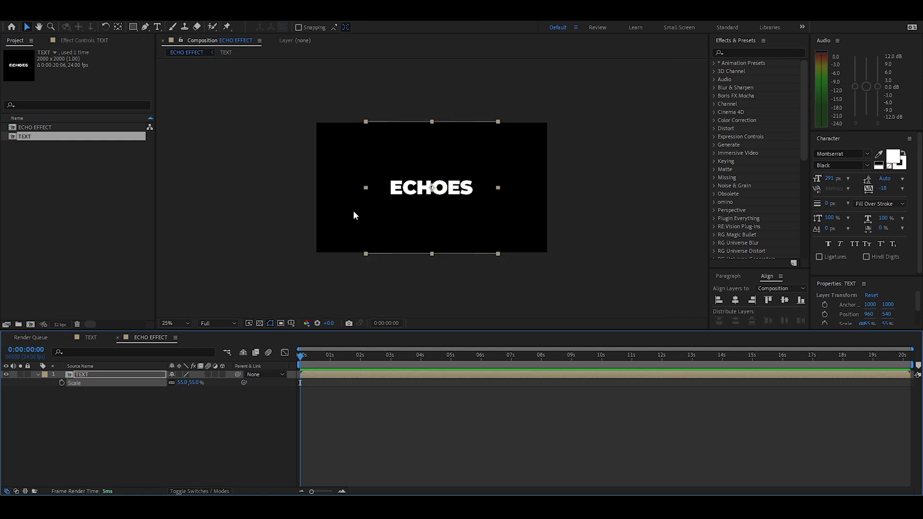
{"action": "key", "text": "period"}
{"action": "left_click", "coordinate": [171, 438]}
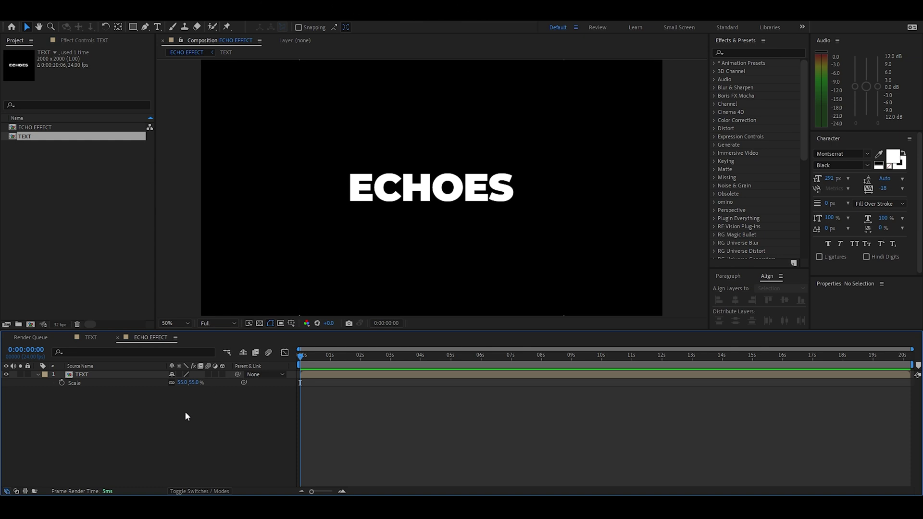
Apply the Set Matte effect to the TEXT layer
{"action": "left_click", "coordinate": [757, 53]}
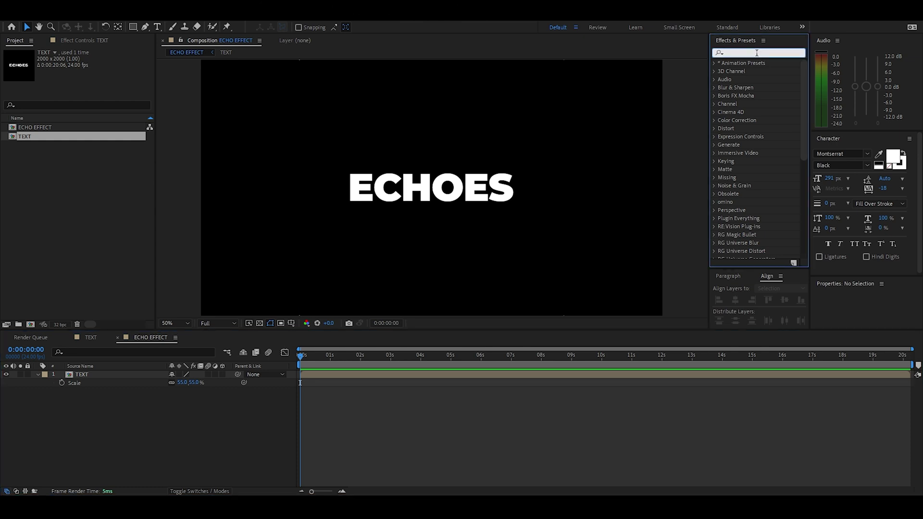
{"action": "type", "text": "set"}
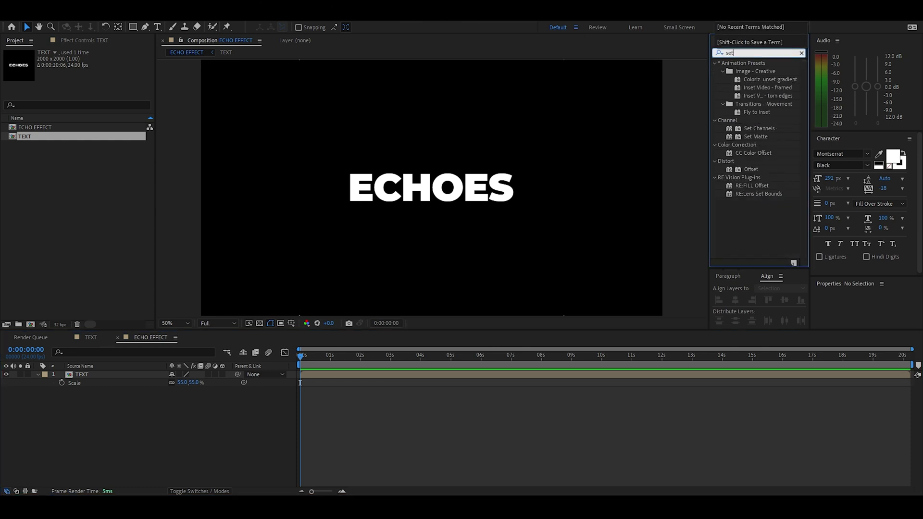
{"action": "type", "text": " m"}
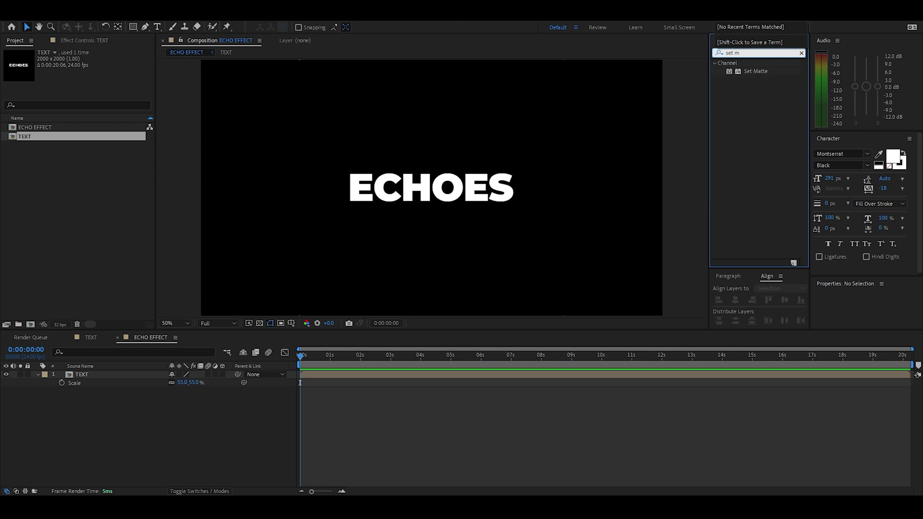
{"action": "left_click_drag", "start_coordinate": [757, 74], "coordinate": [107, 377]}
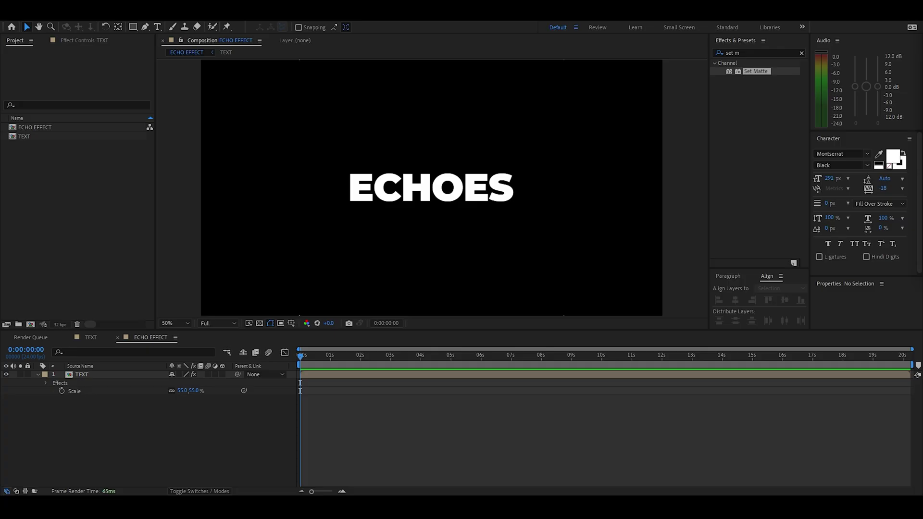
Import the three grunge images and group them in a TEXTURE folder
{"action": "left_click_drag", "start_coordinate": [756, 72], "coordinate": [55, 164]}
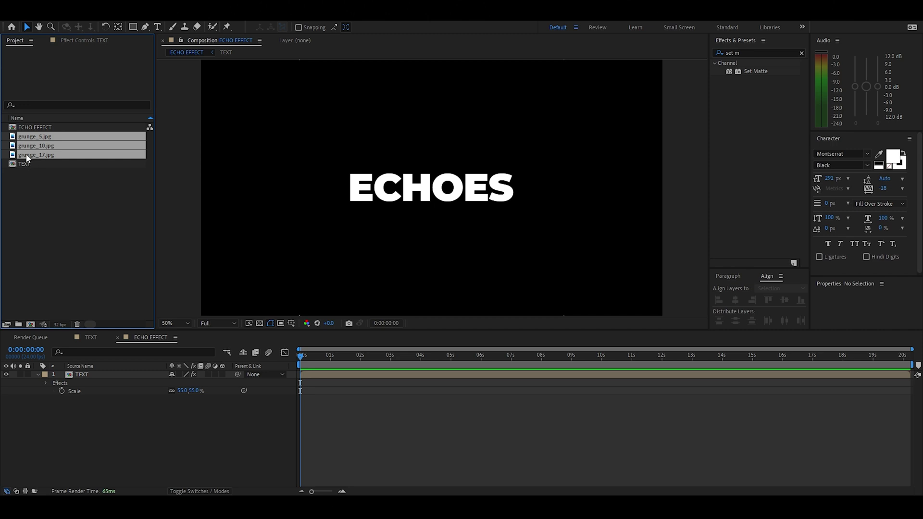
{"action": "right_click", "coordinate": [26, 181]}
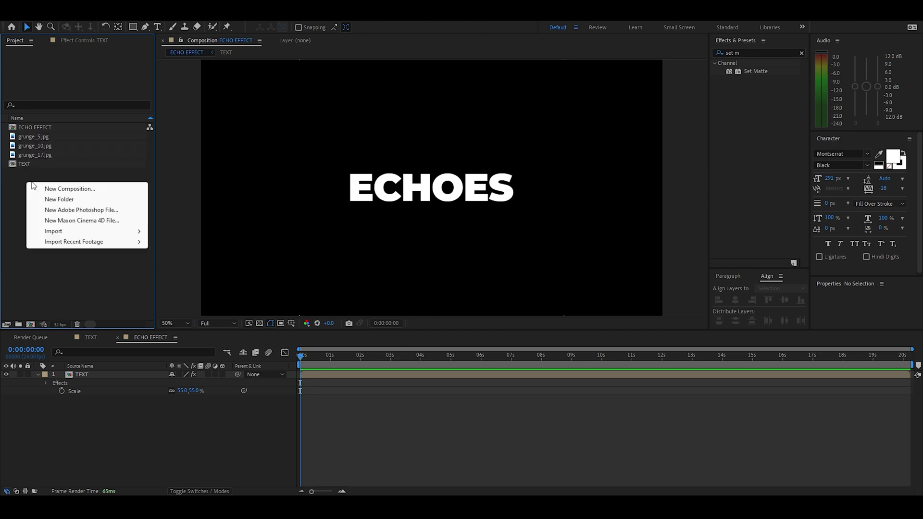
{"action": "left_click", "coordinate": [29, 152]}
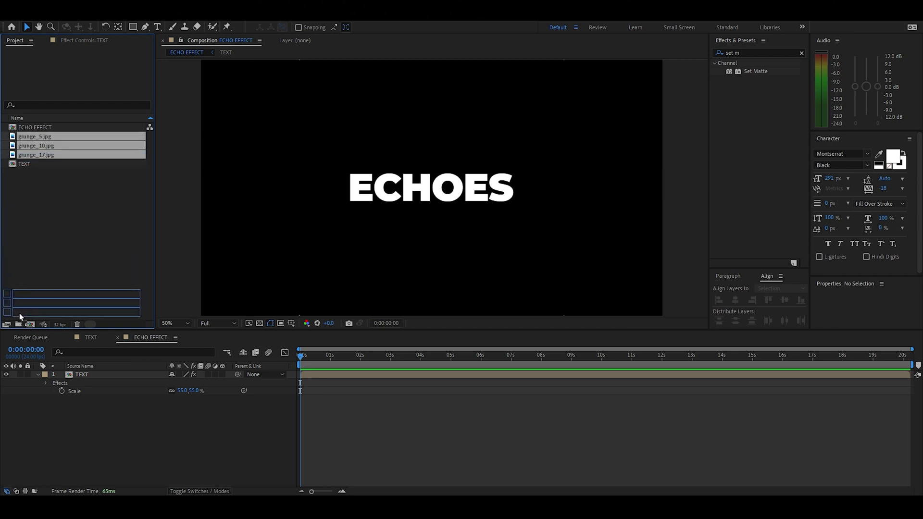
{"action": "left_click_drag", "start_coordinate": [24, 154], "coordinate": [18, 324]}
{"action": "type", "text": "TEXTURE"}
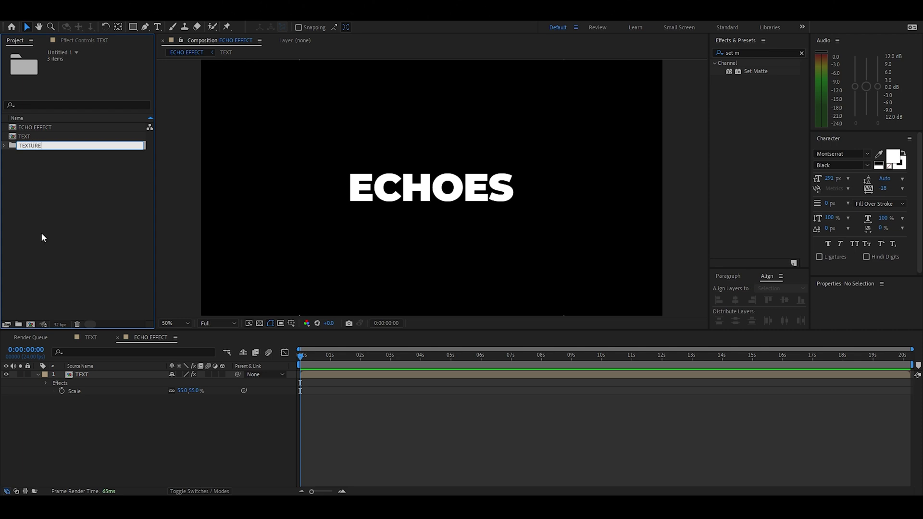
{"action": "left_click", "coordinate": [73, 177]}
Start a new composition from the three grunge images
{"action": "left_click", "coordinate": [4, 145]}
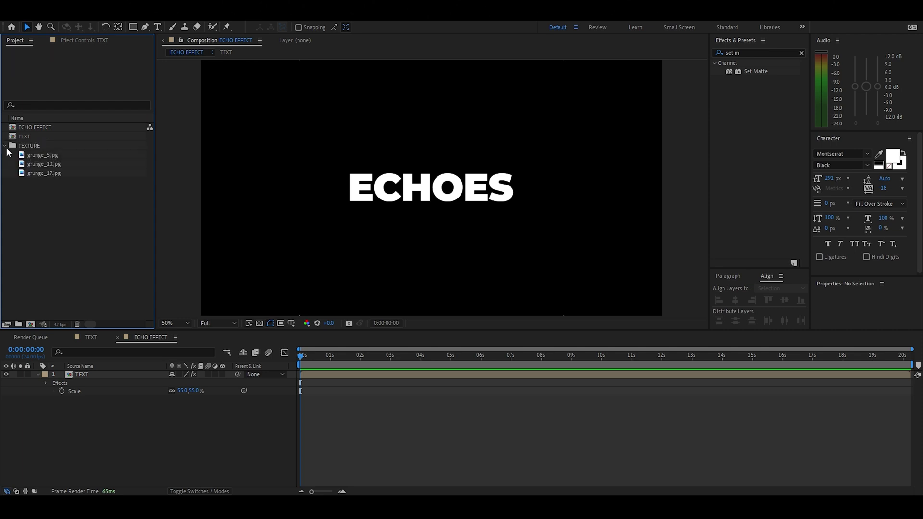
{"action": "left_click", "coordinate": [49, 158]}
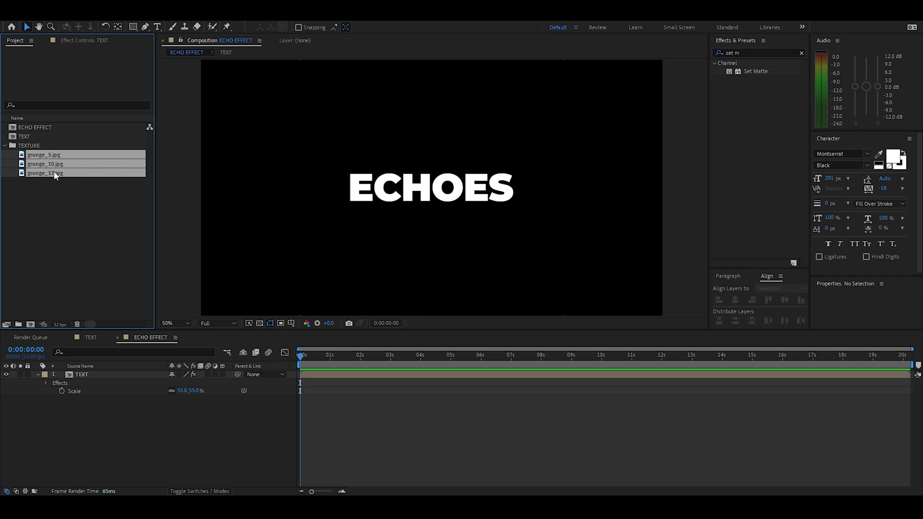
{"action": "left_click_drag", "start_coordinate": [55, 177], "coordinate": [31, 325]}
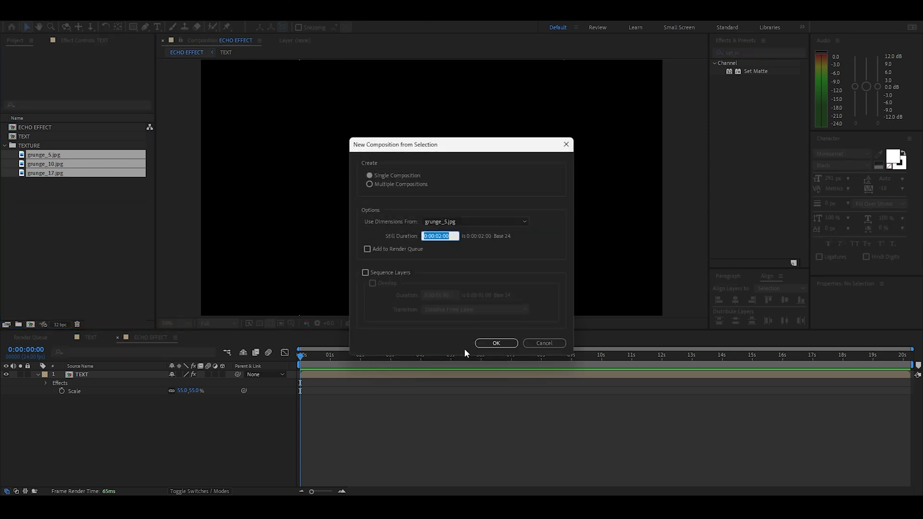
Create the grunge composition and rename it TEXTURE
{"action": "left_click", "coordinate": [497, 343]}
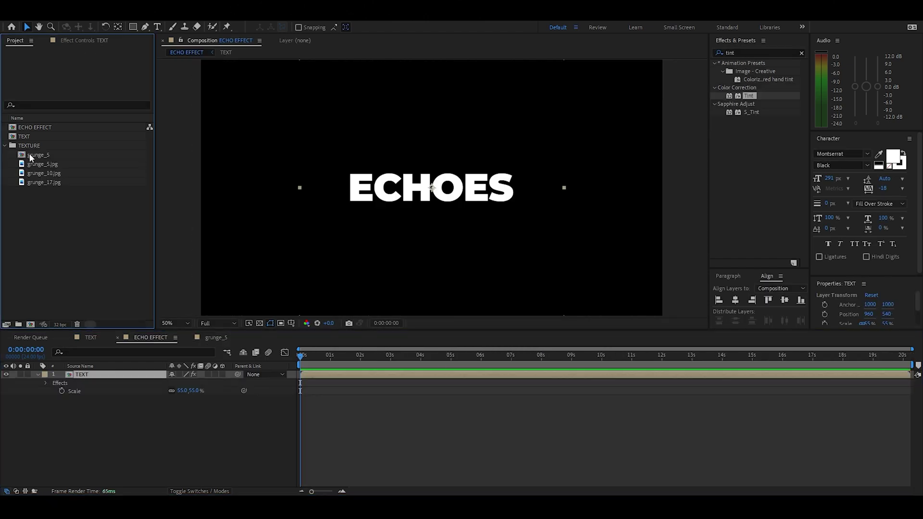
{"action": "left_click", "coordinate": [34, 155]}
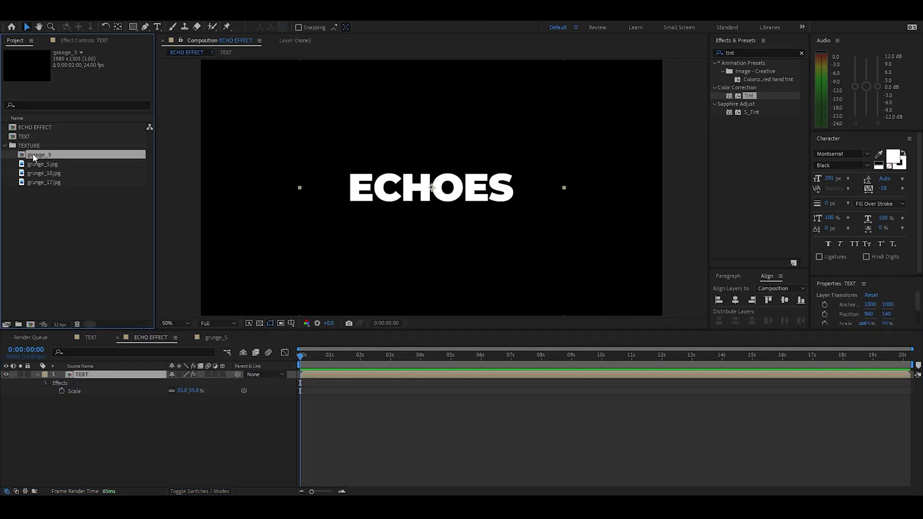
{"action": "right_click", "coordinate": [33, 155]}
{"action": "left_click", "coordinate": [62, 308]}
{"action": "type", "text": "TEXTURE"}
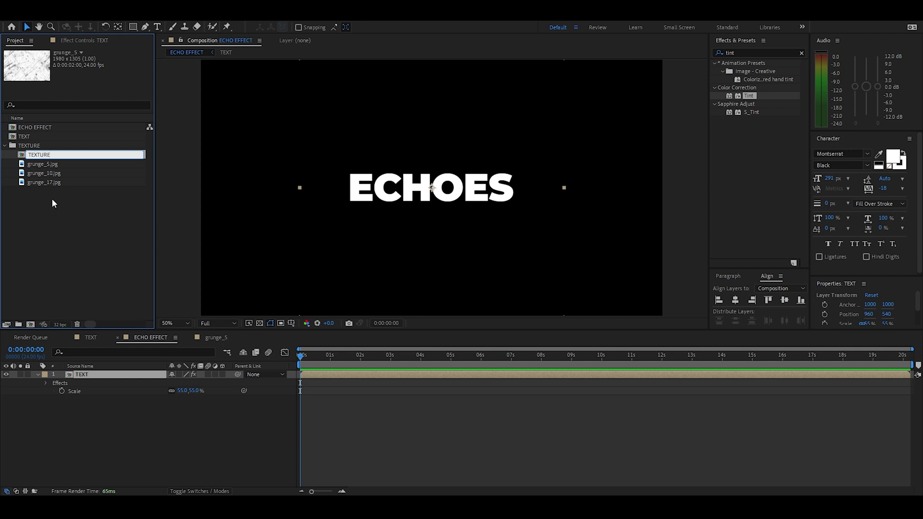
{"action": "left_click", "coordinate": [51, 198]}
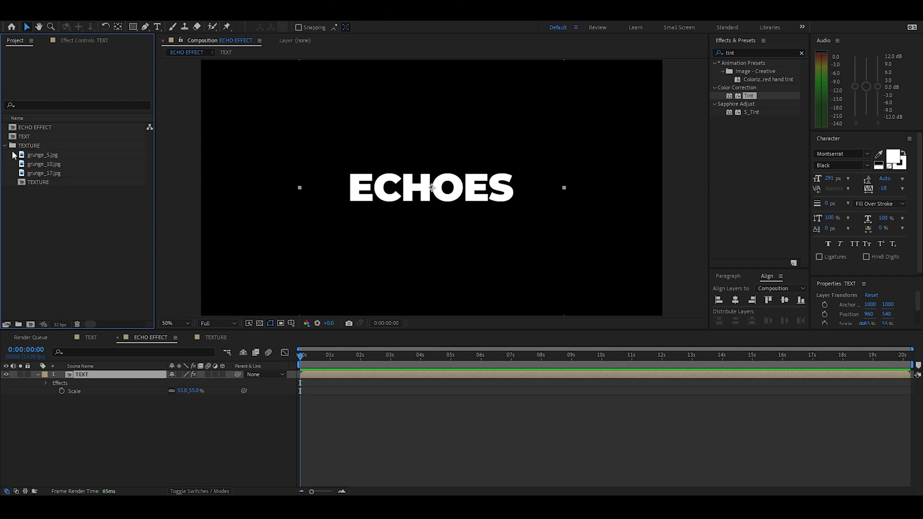
Place TEXTURE below the text and set Set Matte to use Luminance
{"action": "left_click_drag", "start_coordinate": [31, 183], "coordinate": [99, 391]}
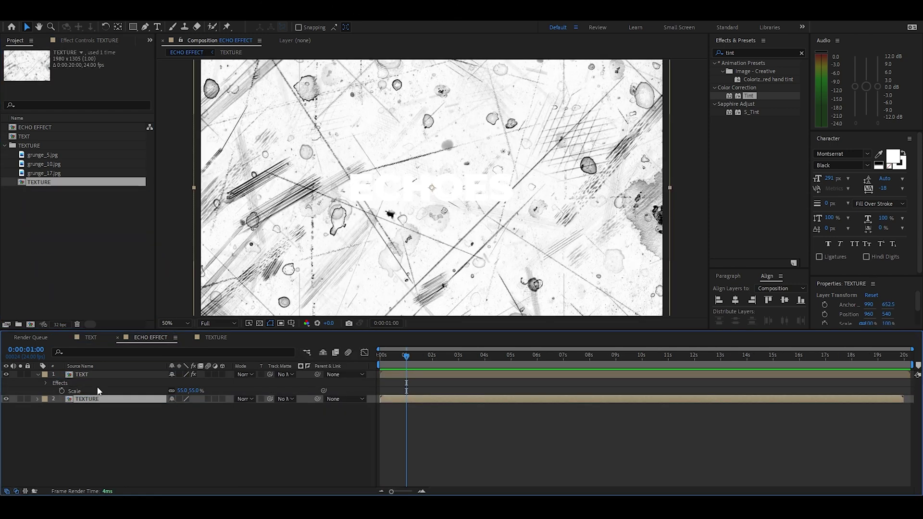
{"action": "left_click", "coordinate": [97, 374]}
{"action": "left_click", "coordinate": [77, 39]}
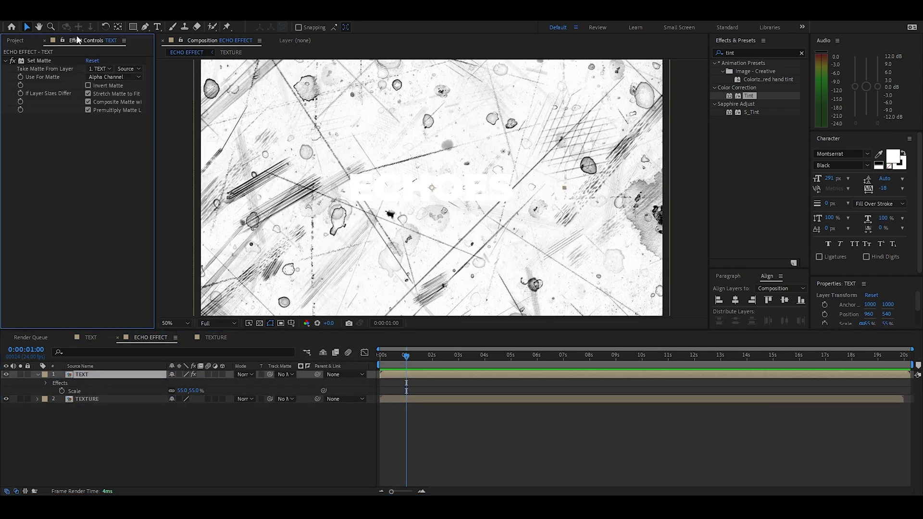
{"action": "left_click", "coordinate": [113, 77]}
{"action": "left_click", "coordinate": [113, 121]}
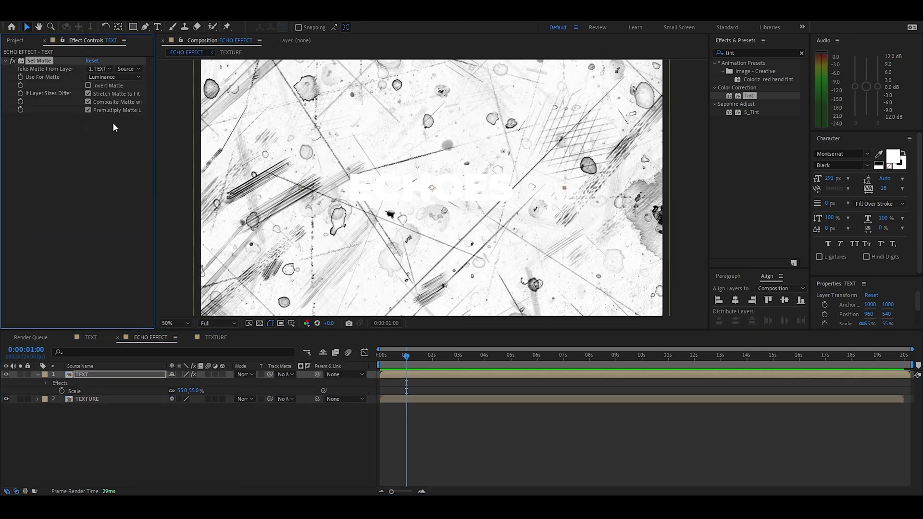
Take the matte from the TEXTURE layer's effects, then hide TEXTURE
{"action": "left_click", "coordinate": [125, 69]}
{"action": "left_click", "coordinate": [100, 69]}
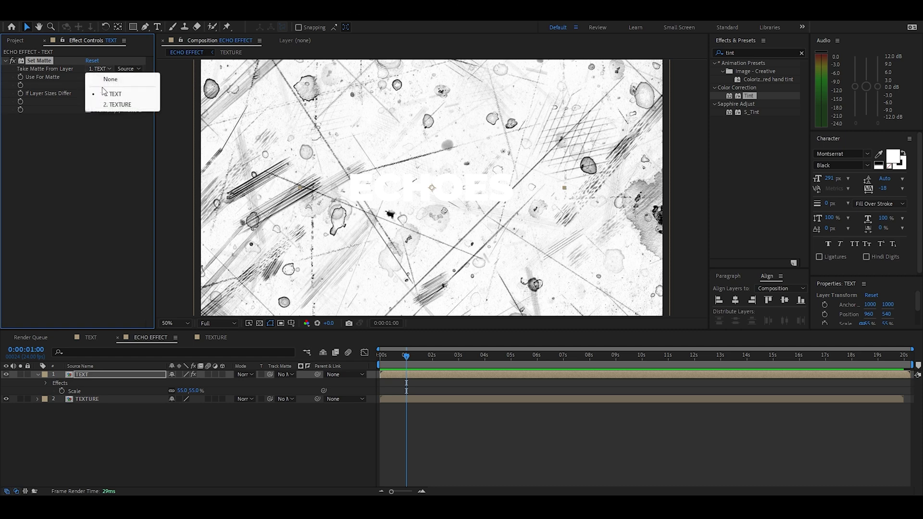
{"action": "left_click", "coordinate": [103, 107]}
{"action": "left_click", "coordinate": [127, 68]}
{"action": "left_click", "coordinate": [129, 101]}
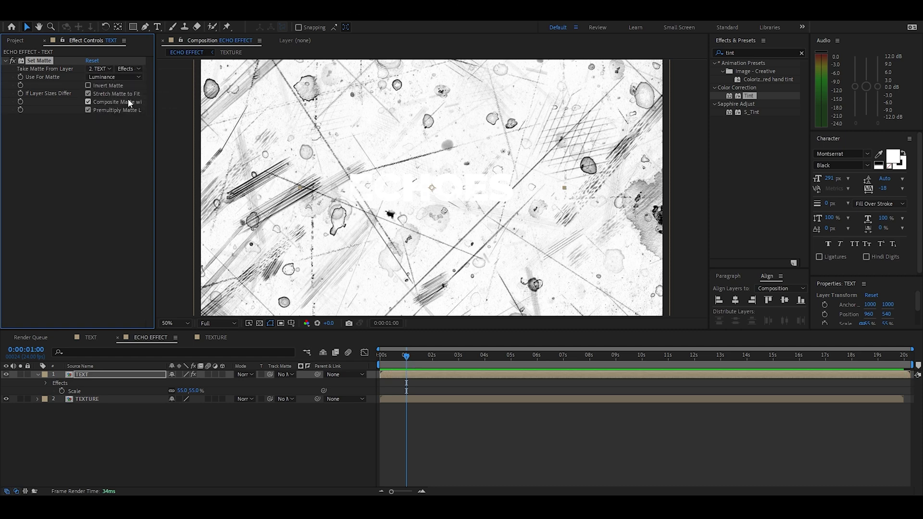
{"action": "left_click", "coordinate": [128, 69]}
{"action": "left_click", "coordinate": [144, 100]}
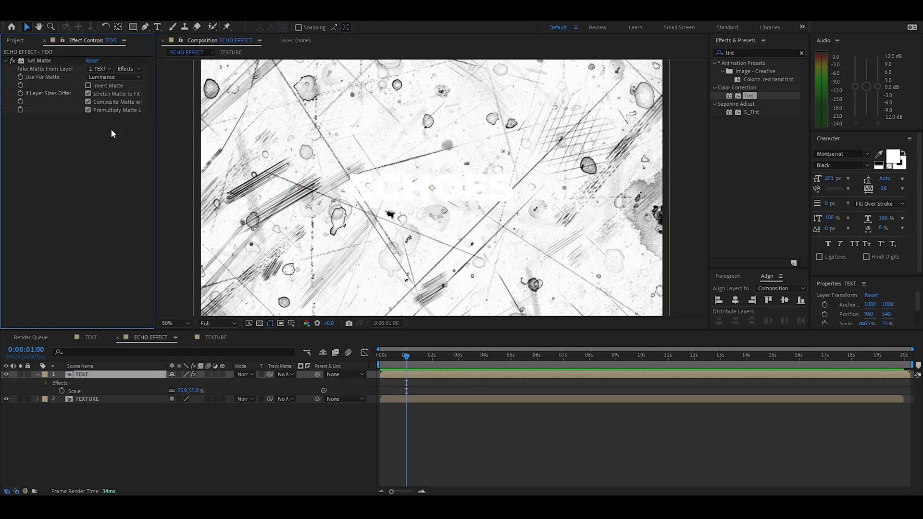
{"action": "left_click", "coordinate": [8, 398]}
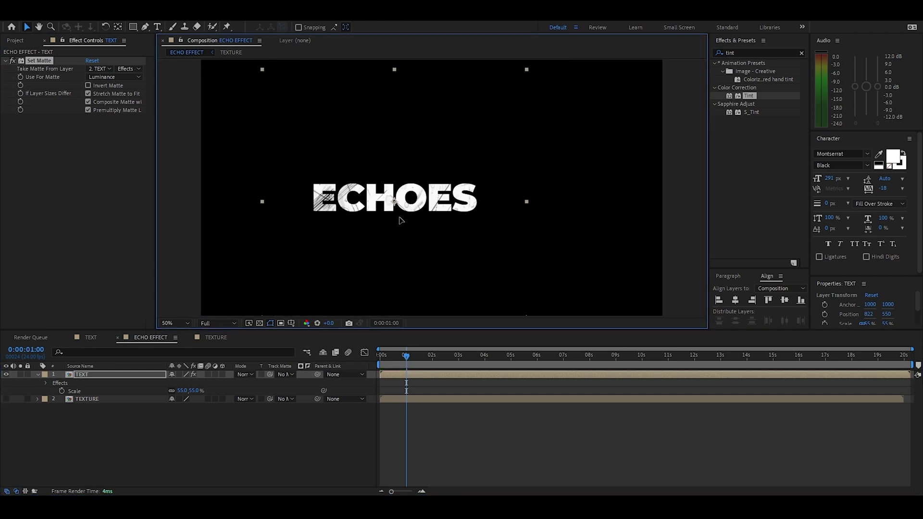
Duplicate TEXT, move the copy lower, and mask it to its lower part
{"action": "key", "text": "ctrl+d"}
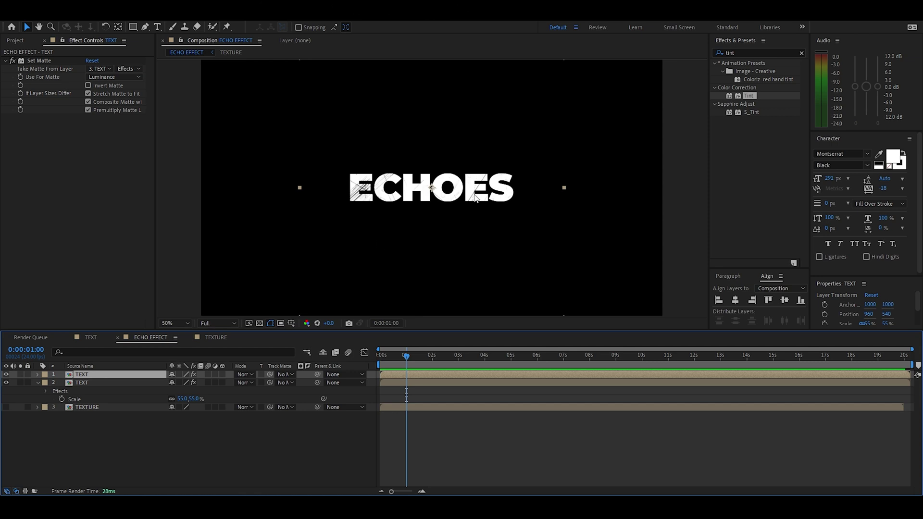
{"action": "left_click_drag", "start_coordinate": [475, 197], "coordinate": [474, 228]}
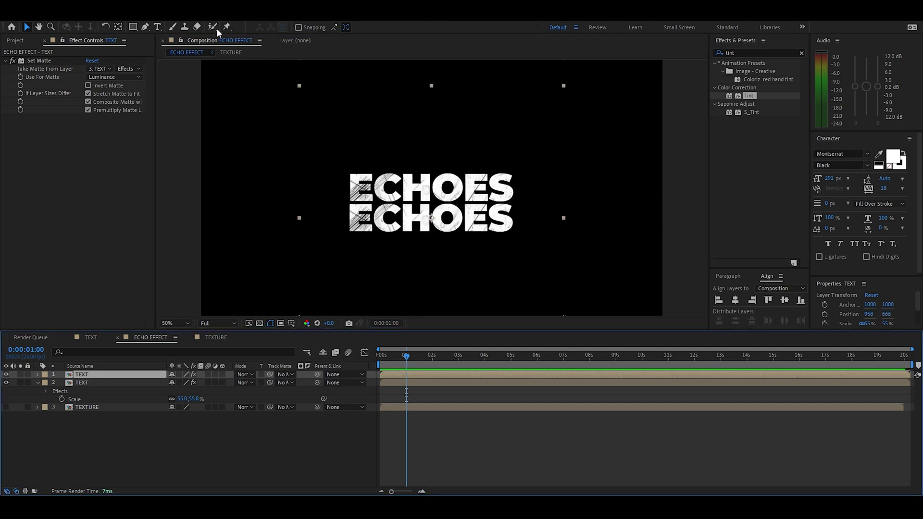
{"action": "left_click", "coordinate": [134, 27]}
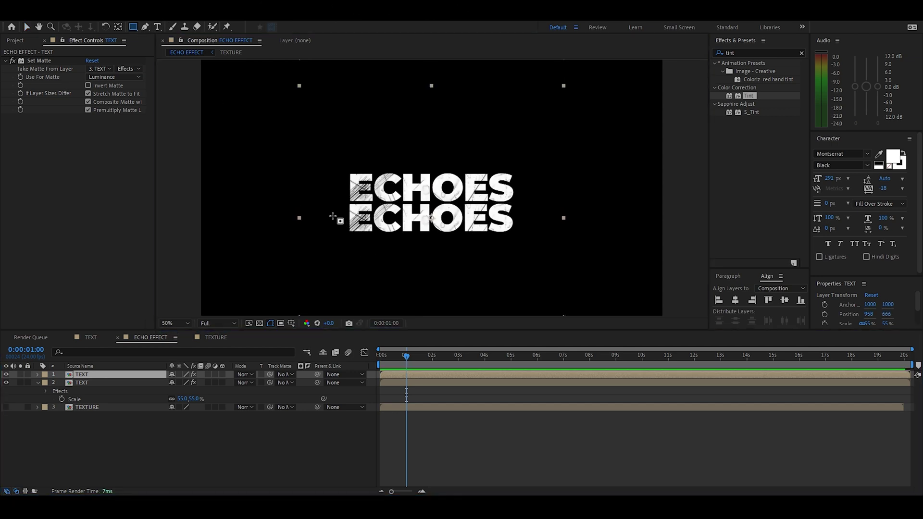
{"action": "left_click_drag", "start_coordinate": [194, 213], "coordinate": [316, 235]}
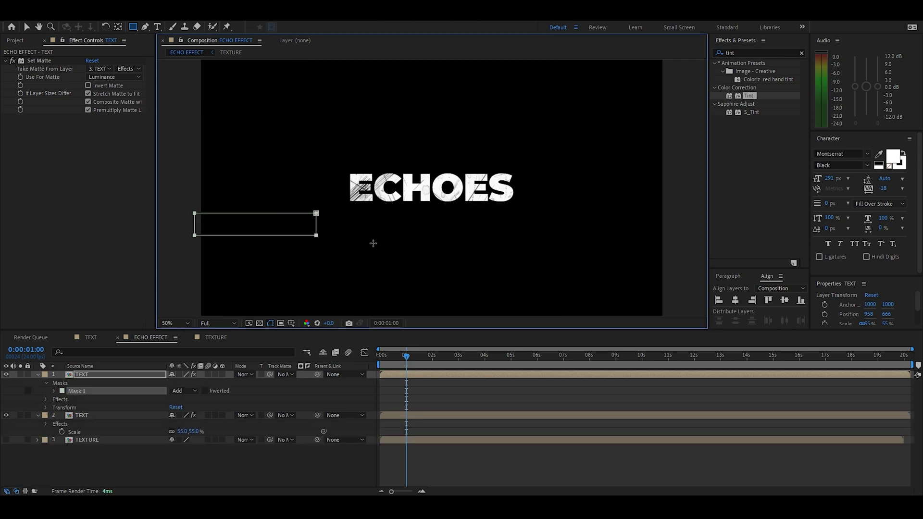
{"action": "left_click_drag", "start_coordinate": [373, 243], "coordinate": [536, 244]}
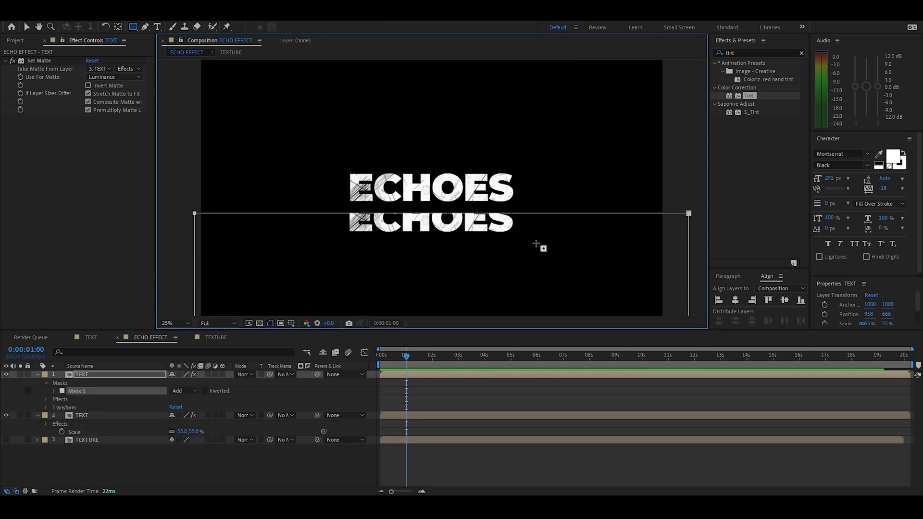
{"action": "scroll", "coordinate": [536, 245], "scroll_direction": "down", "scroll_amount": 1}
{"action": "scroll", "coordinate": [471, 239], "scroll_direction": "up", "scroll_amount": 2}
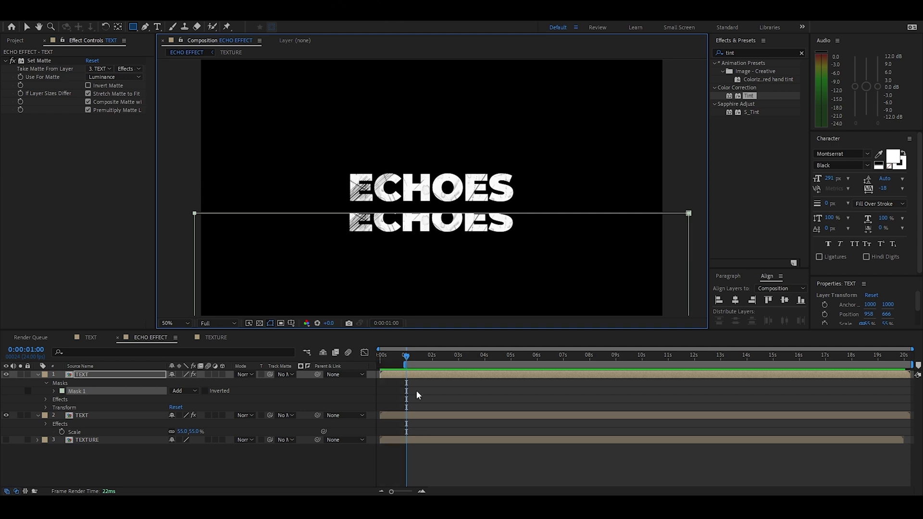
{"action": "left_click", "coordinate": [426, 399]}
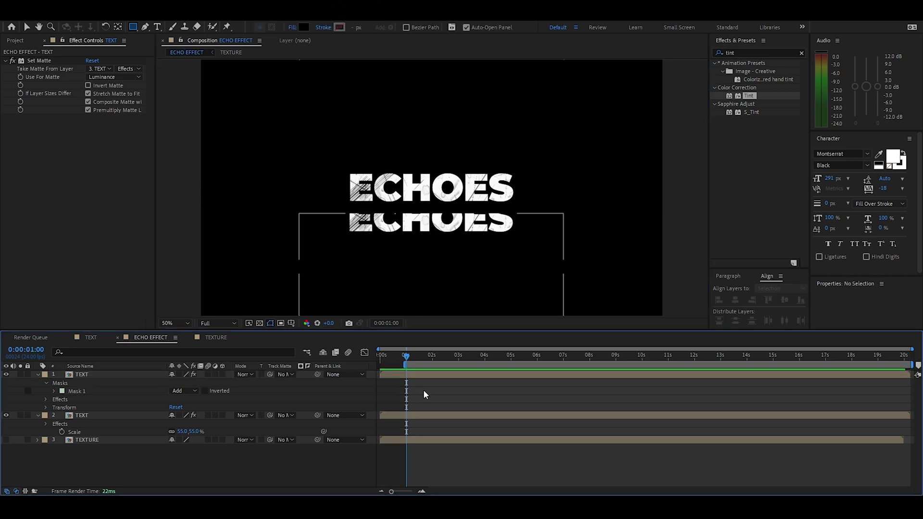
Move TEXT 2 below the original, then add TEXT 3 beneath it
{"action": "left_click", "coordinate": [89, 375]}
{"action": "left_click_drag", "start_coordinate": [89, 375], "coordinate": [96, 424]}
{"action": "key", "text": "v"}
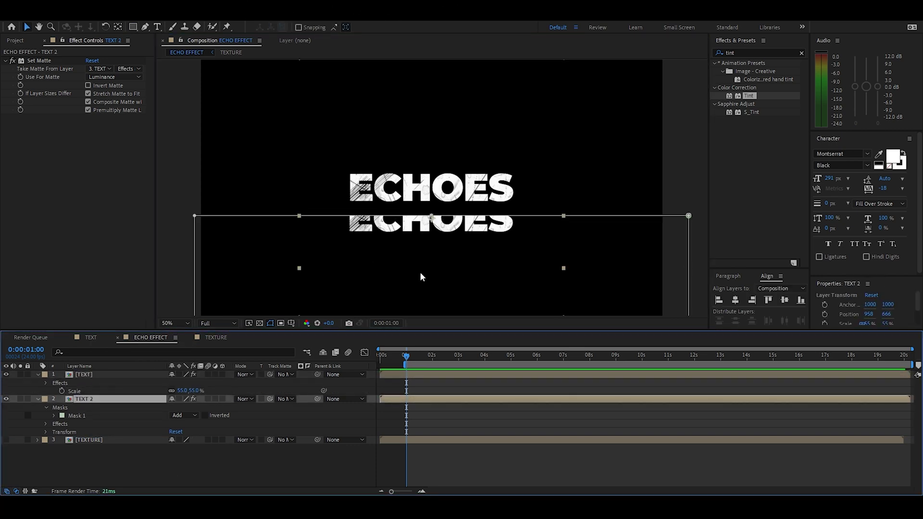
{"action": "key", "text": "ctrl+d"}
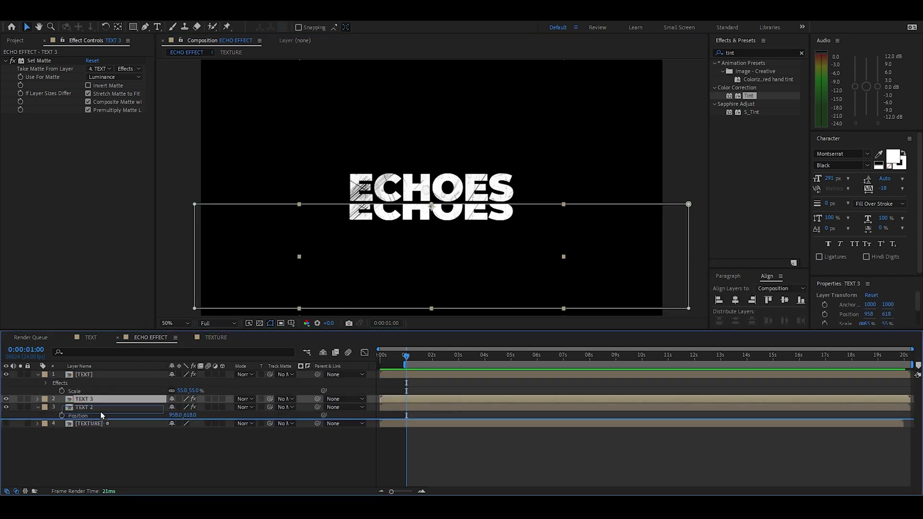
{"action": "mouse_move", "coordinate": [96, 399]}
{"action": "left_mouse_down"}
{"action": "mouse_move", "coordinate": [199, 414]}
{"action": "mouse_move", "coordinate": [202, 423]}
{"action": "left_mouse_up"}
{"action": "key", "text": "p"}
{"action": "scroll", "coordinate": [449, 204], "scroll_direction": "up", "scroll_amount": 2}
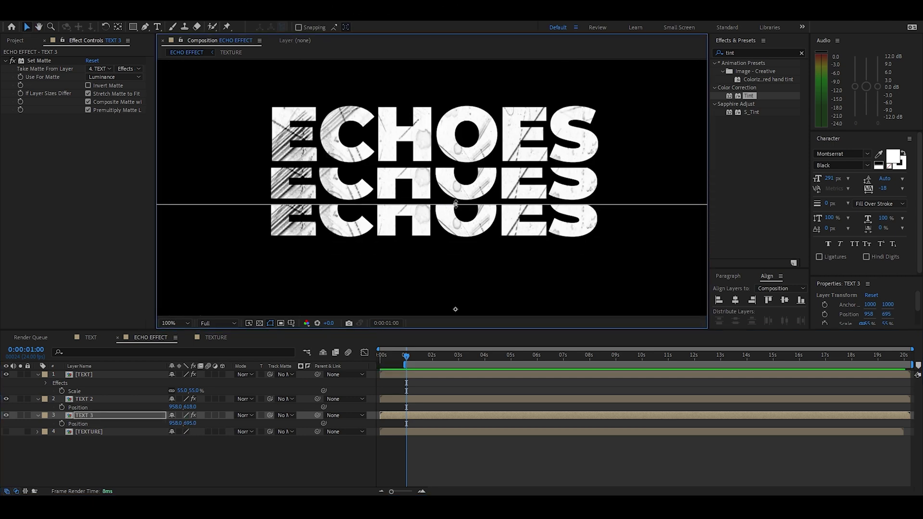
{"action": "left_click_drag", "start_coordinate": [454, 212], "coordinate": [454, 205]}
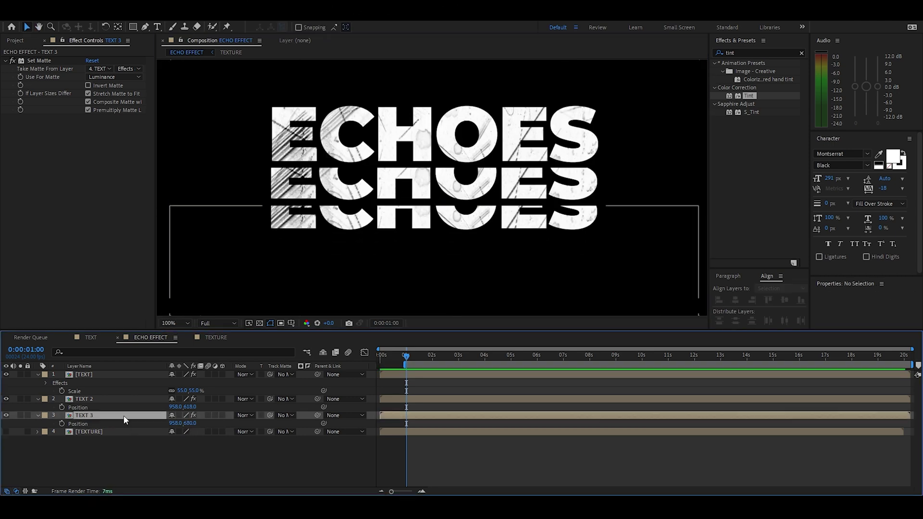
Add TEXT 4 and TEXT 5 copies, lowering each, TEXT 5 to Y 760
{"action": "key", "text": "ctrl+d"}
{"action": "left_click_drag", "start_coordinate": [102, 430], "coordinate": [102, 436]}
{"action": "key", "text": "p"}
{"action": "left_click_drag", "start_coordinate": [455, 210], "coordinate": [456, 238]}
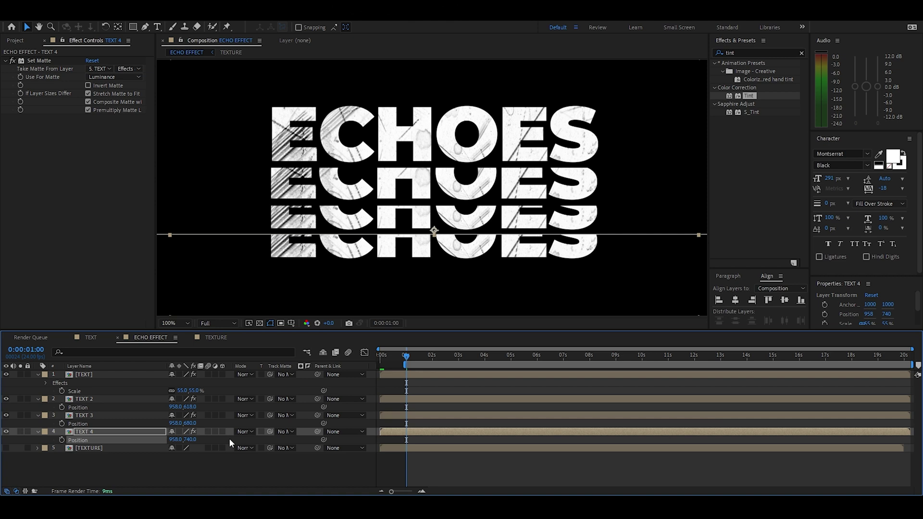
{"action": "left_click_drag", "start_coordinate": [201, 439], "coordinate": [195, 440]}
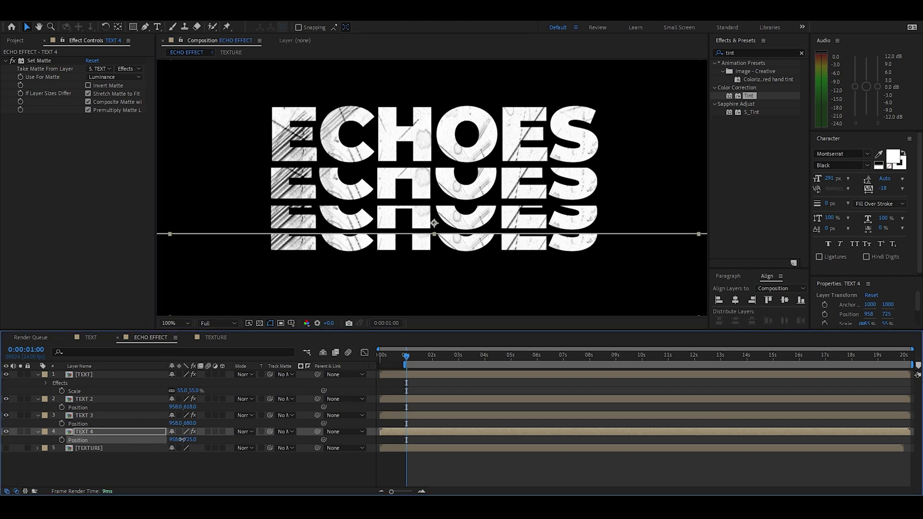
{"action": "key", "text": "ctrl+d"}
{"action": "left_click_drag", "start_coordinate": [96, 431], "coordinate": [96, 454]}
{"action": "left_click_drag", "start_coordinate": [455, 234], "coordinate": [456, 248]}
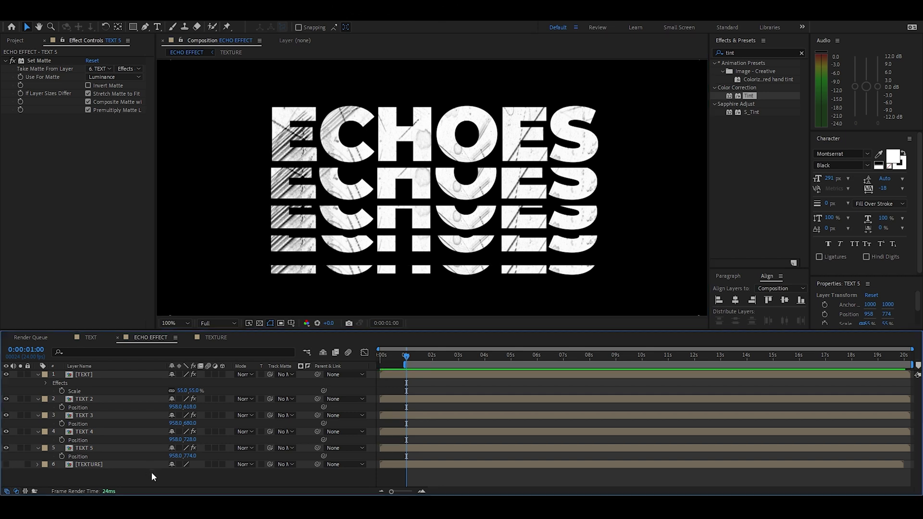
{"action": "left_click_drag", "start_coordinate": [192, 456], "coordinate": [188, 456]}
{"action": "key", "text": "comma"}
{"action": "key", "text": "comma"}
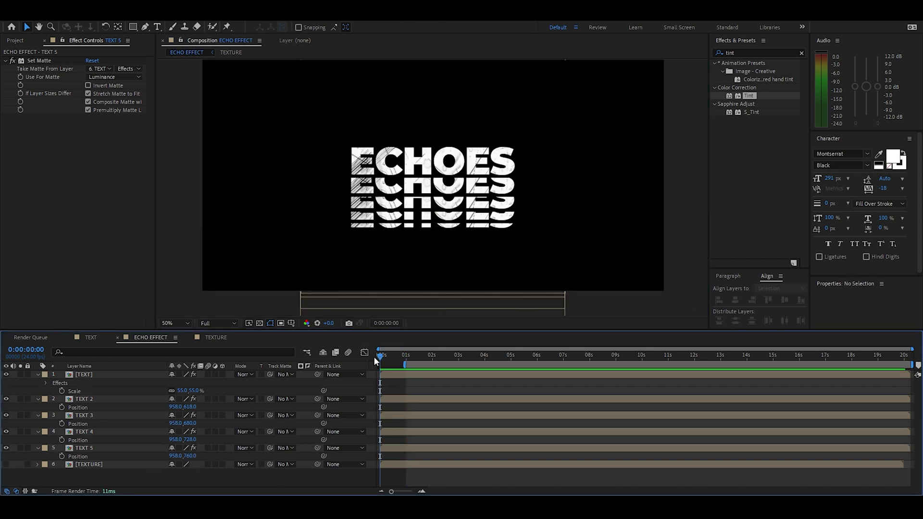
Hide TEXT 2–5 and set Position and Opacity keyframes on TEXT
{"action": "left_click", "coordinate": [383, 357]}
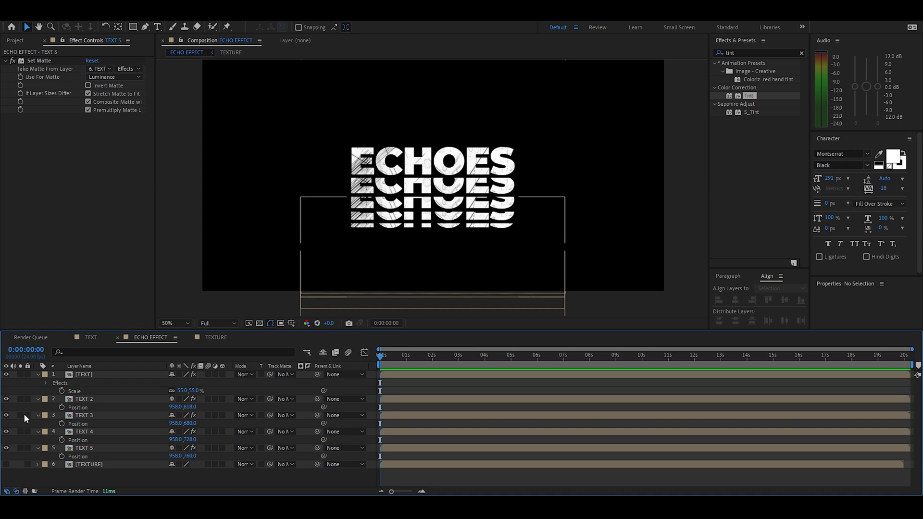
{"action": "left_click_drag", "start_coordinate": [7, 399], "coordinate": [6, 456]}
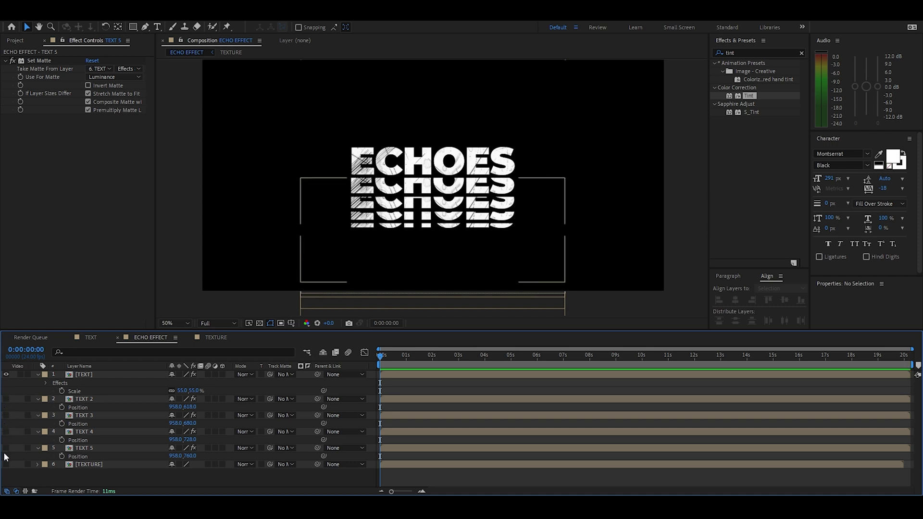
{"action": "left_click", "coordinate": [120, 375]}
{"action": "key", "text": "p"}
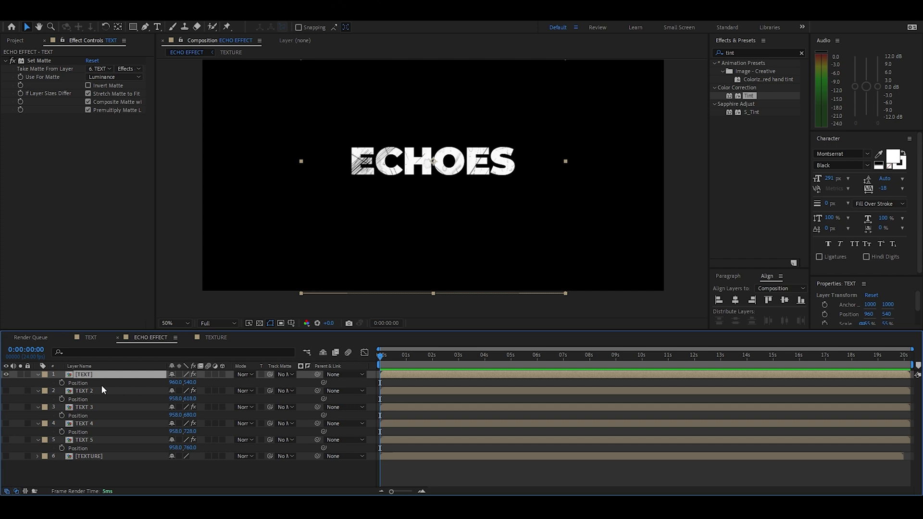
{"action": "key", "text": "shift+t"}
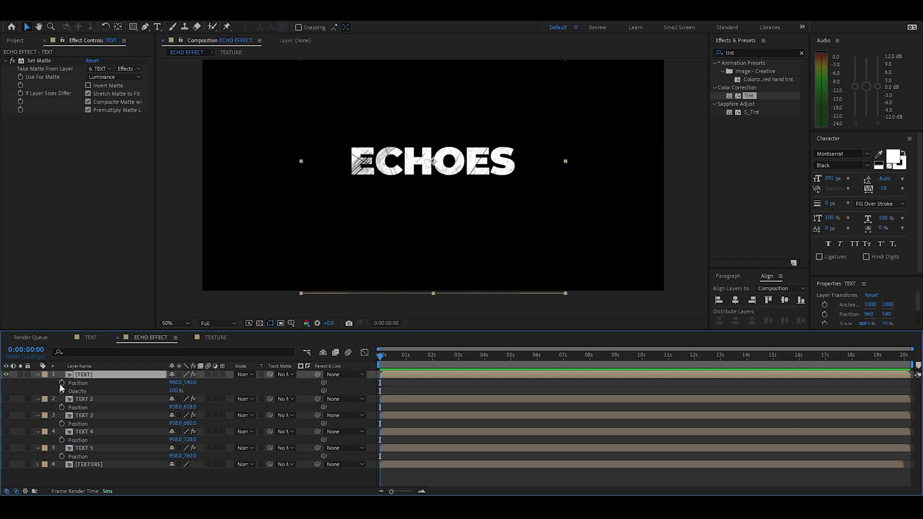
{"action": "left_click", "coordinate": [62, 383]}
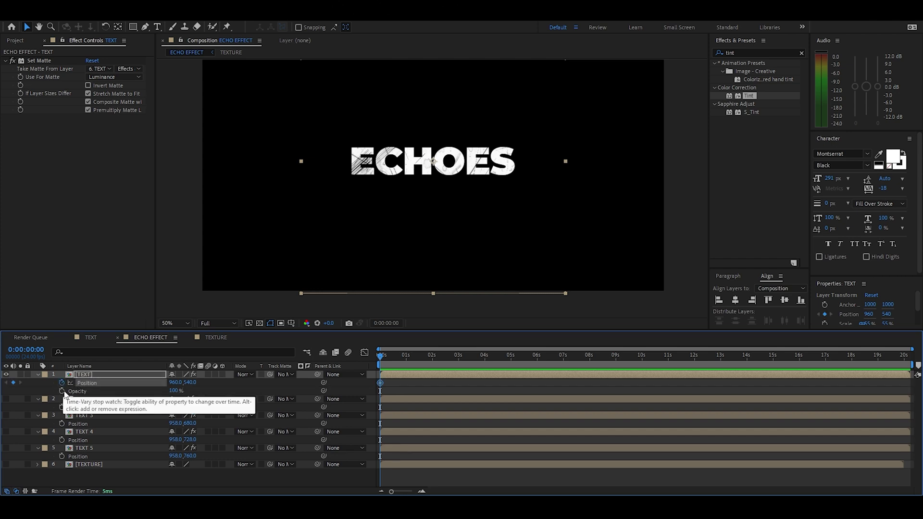
{"action": "left_click", "coordinate": [63, 391]}
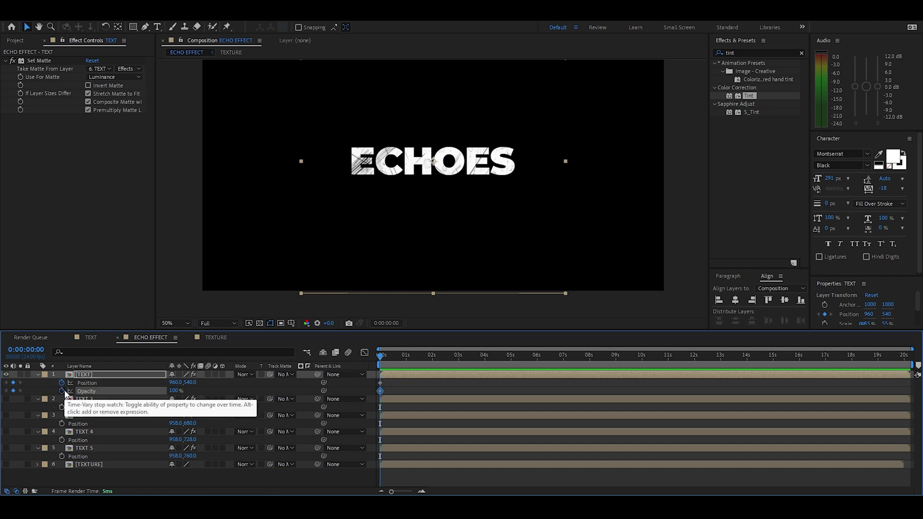
Make ECHOES start lower and at 0% opacity, rising into place
{"action": "left_click_drag", "start_coordinate": [388, 384], "coordinate": [379, 391]}
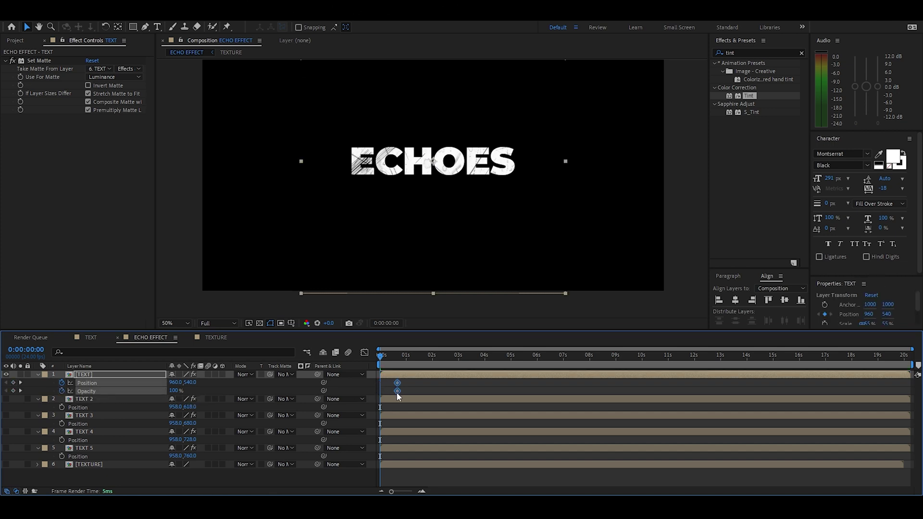
{"action": "left_click", "coordinate": [424, 386]}
{"action": "left_click", "coordinate": [411, 374]}
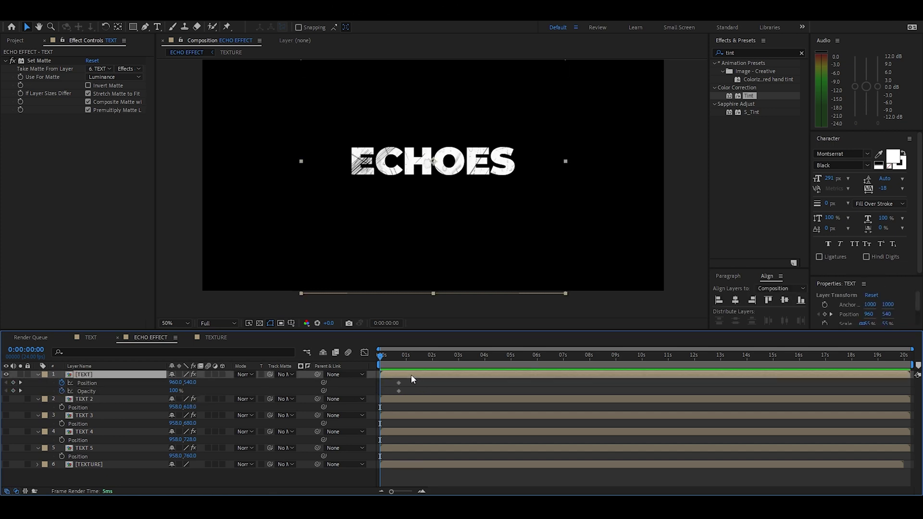
{"action": "left_click_drag", "start_coordinate": [189, 382], "coordinate": [262, 386]}
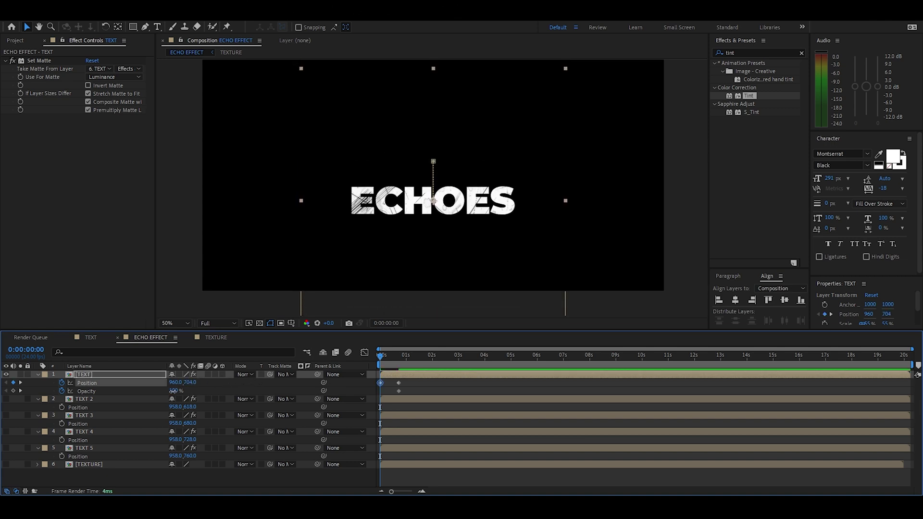
{"action": "left_click_drag", "start_coordinate": [172, 391], "coordinate": [125, 391]}
{"action": "left_click", "coordinate": [429, 385]}
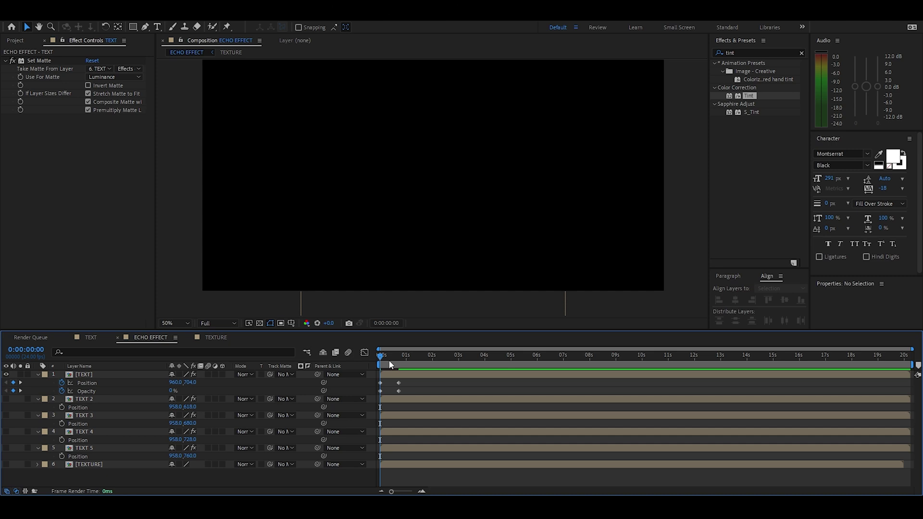
Preview the fade-in and Easy Ease all of TEXT's keyframes
{"action": "key", "text": "space"}
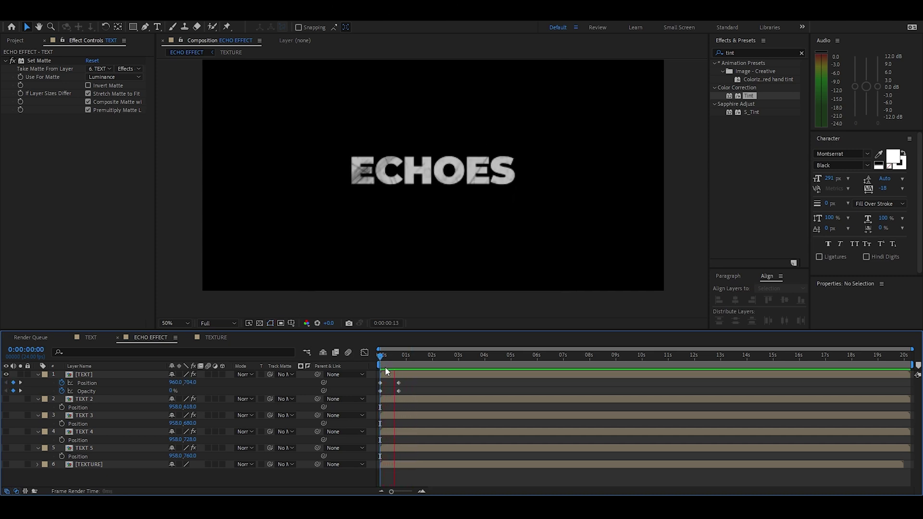
{"action": "mouse_move", "coordinate": [389, 356]}
{"action": "left_mouse_down"}
{"action": "mouse_move", "coordinate": [400, 357]}
{"action": "mouse_move", "coordinate": [400, 371]}
{"action": "left_mouse_up"}
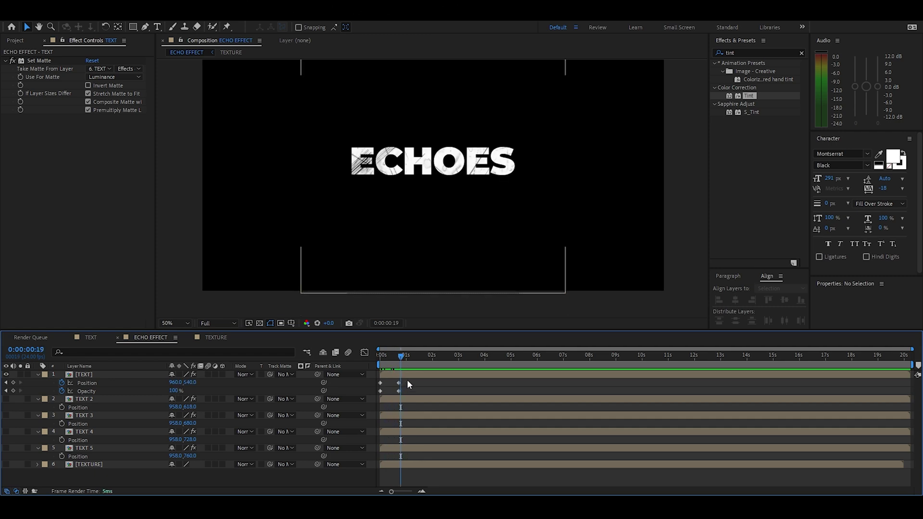
{"action": "left_click_drag", "start_coordinate": [407, 380], "coordinate": [370, 406]}
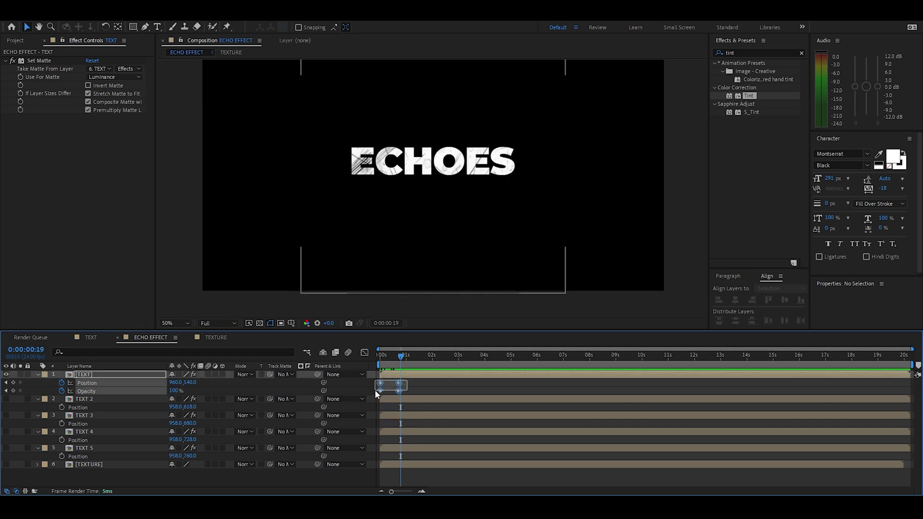
{"action": "key", "text": "F9"}
Shape the Position speed curve into a sharp fast-start, slow-settle spike
{"action": "left_click", "coordinate": [413, 382]}
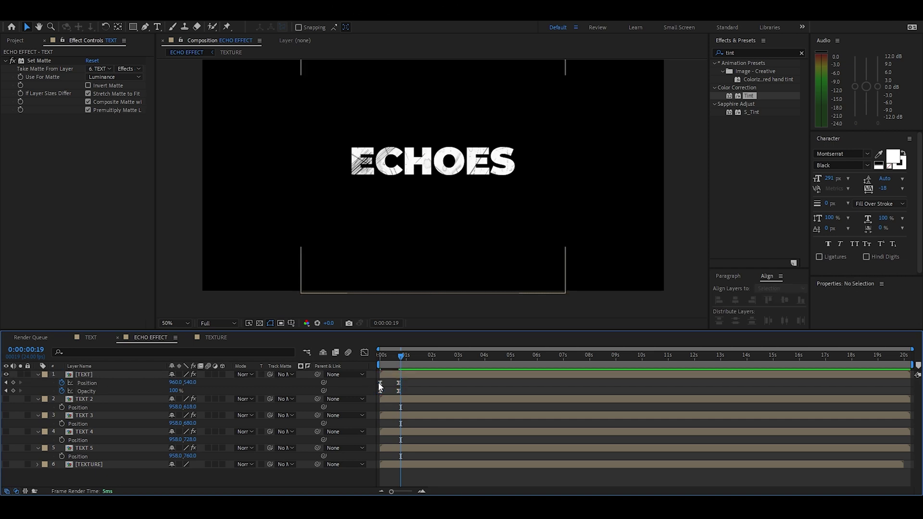
{"action": "left_click", "coordinate": [87, 383]}
{"action": "left_click", "coordinate": [364, 352]}
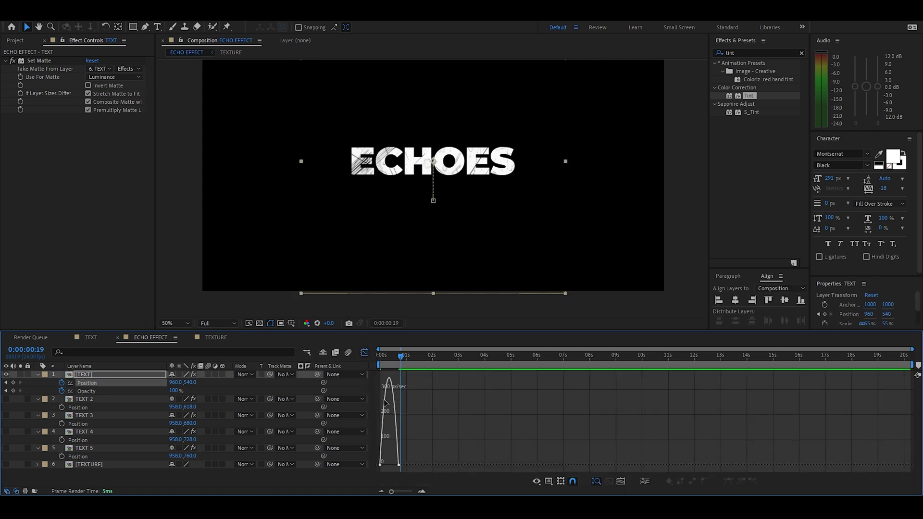
{"action": "scroll", "coordinate": [384, 422], "scroll_direction": "up", "scroll_amount": 3}
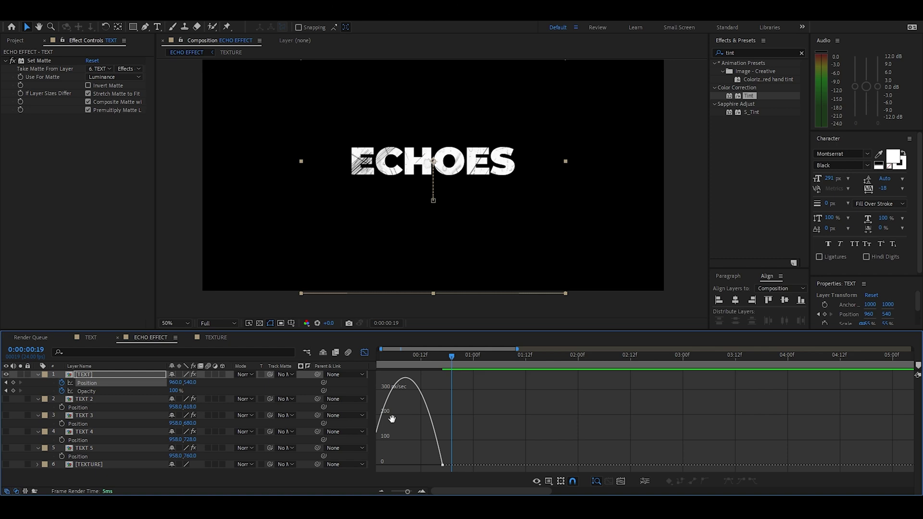
{"action": "scroll", "coordinate": [398, 433], "scroll_direction": "up", "scroll_amount": 2}
{"action": "scroll", "coordinate": [398, 428], "scroll_direction": "up", "scroll_amount": 2}
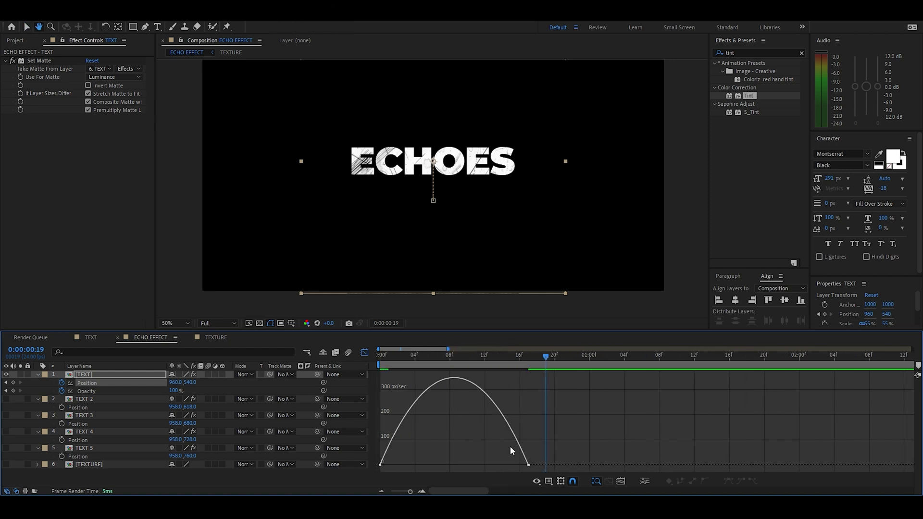
{"action": "left_click", "coordinate": [528, 465]}
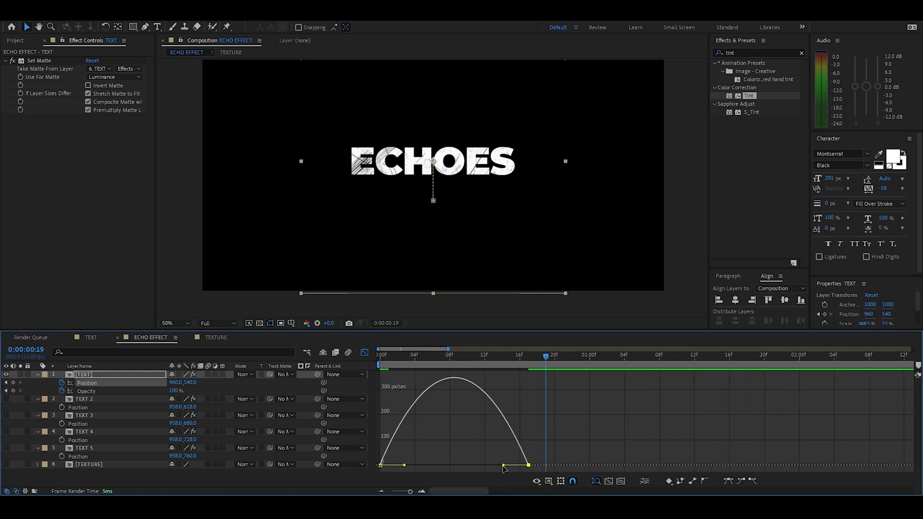
{"action": "left_click_drag", "start_coordinate": [503, 465], "coordinate": [382, 465]}
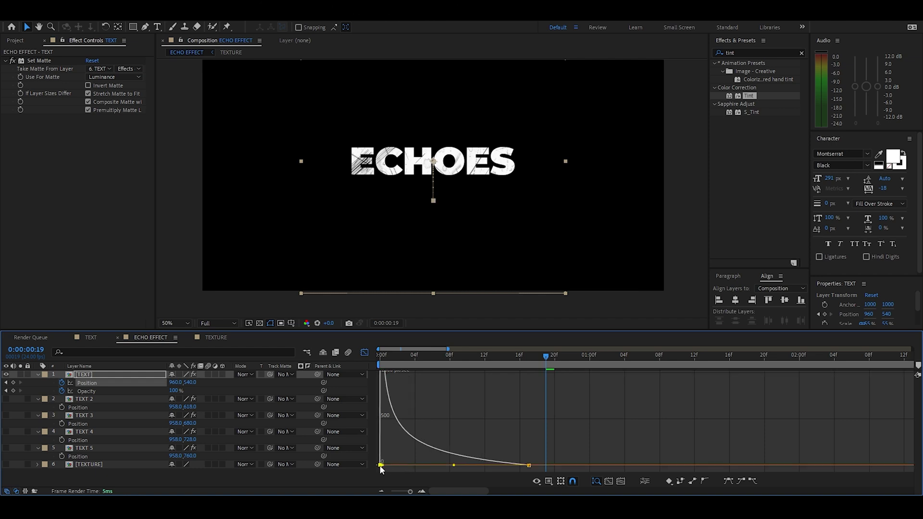
Preview the entrance and return to the layer timeline at frame zero
{"action": "key", "text": "space"}
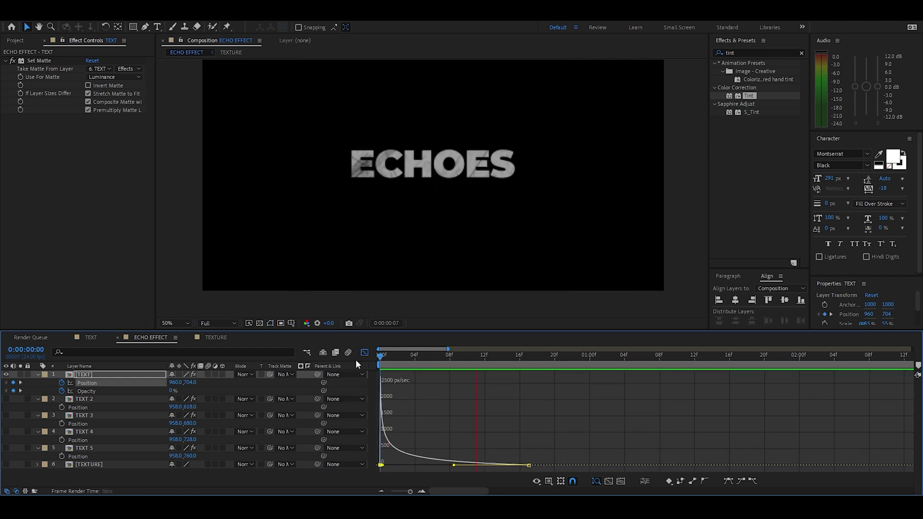
{"action": "left_click", "coordinate": [368, 353]}
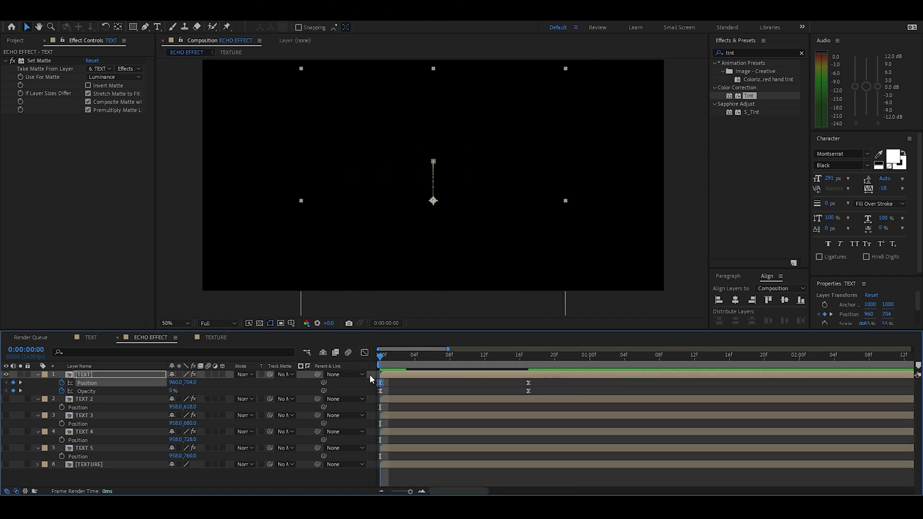
{"action": "key", "text": "space"}
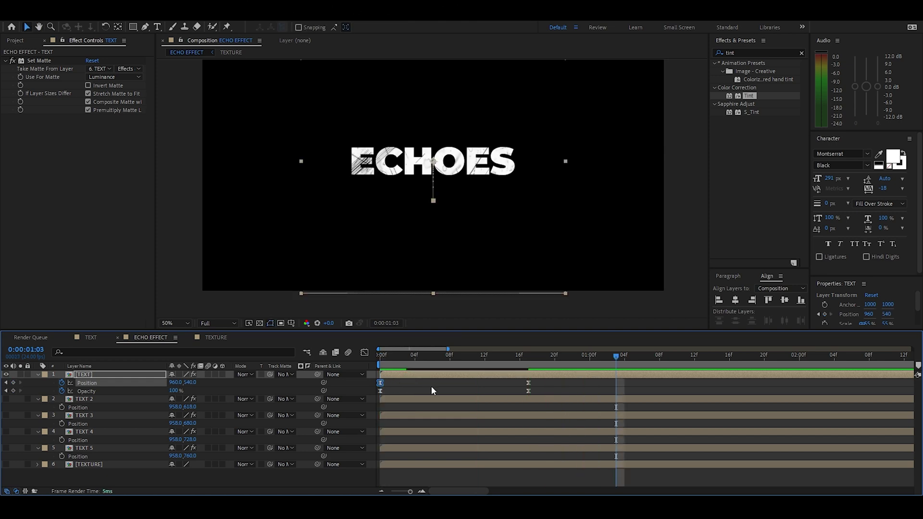
{"action": "key", "text": "minus"}
Unhide TEXT 2 and paste the animation keyframes onto TEXT 2–5
{"action": "left_click", "coordinate": [400, 399]}
{"action": "left_click", "coordinate": [6, 400]}
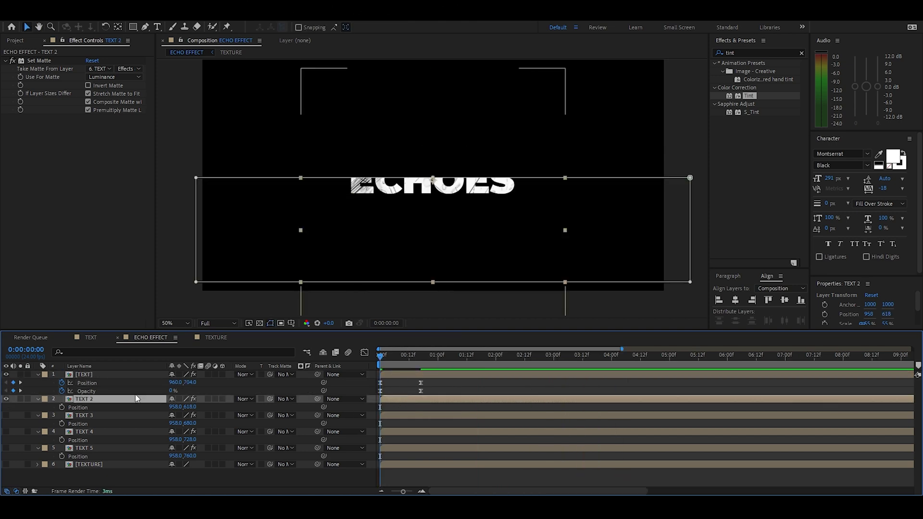
{"action": "key", "text": "ctrl+v"}
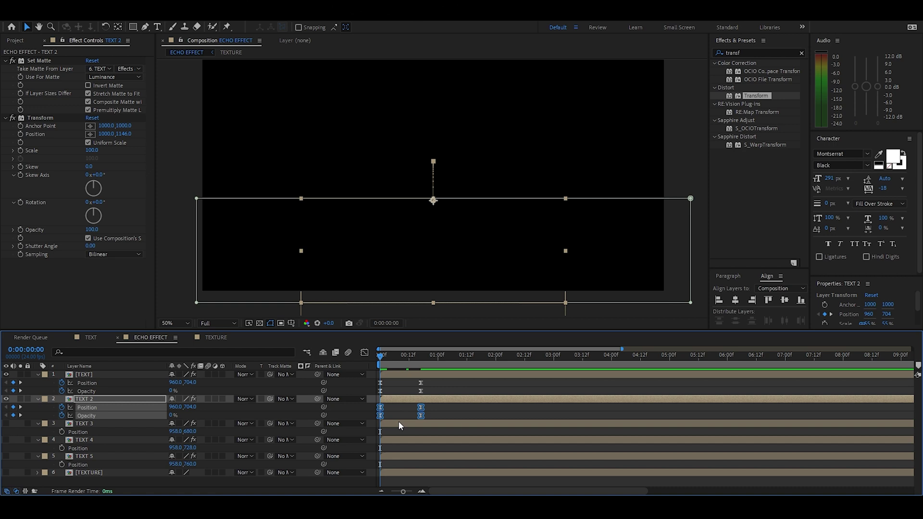
{"action": "left_click", "coordinate": [431, 424]}
{"action": "left_click", "coordinate": [413, 454], "text": "shift"}
{"action": "key", "text": "ctrl+v"}
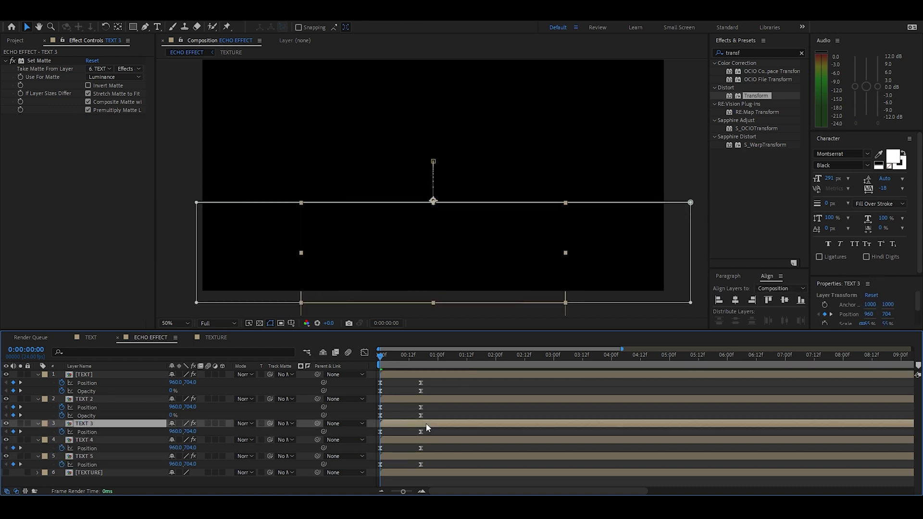
{"action": "left_click", "coordinate": [432, 422]}
Apply a Transform effect to TEXT 3, TEXT 4 and TEXT 5
{"action": "left_click_drag", "start_coordinate": [756, 96], "coordinate": [406, 423]}
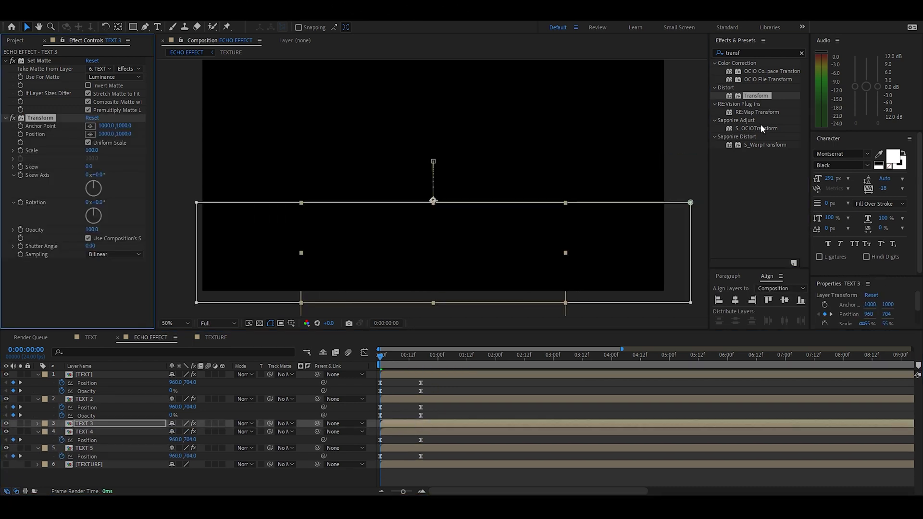
{"action": "left_click_drag", "start_coordinate": [758, 98], "coordinate": [429, 427]}
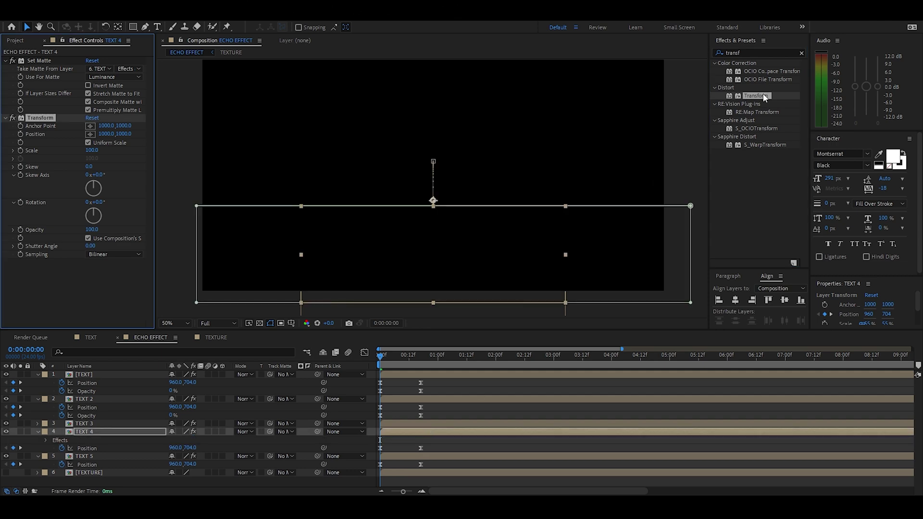
{"action": "left_click_drag", "start_coordinate": [765, 97], "coordinate": [421, 456]}
Raise Transform Position Y on TEXT 3, 4 and 5, each progressively lower
{"action": "left_click", "coordinate": [404, 423]}
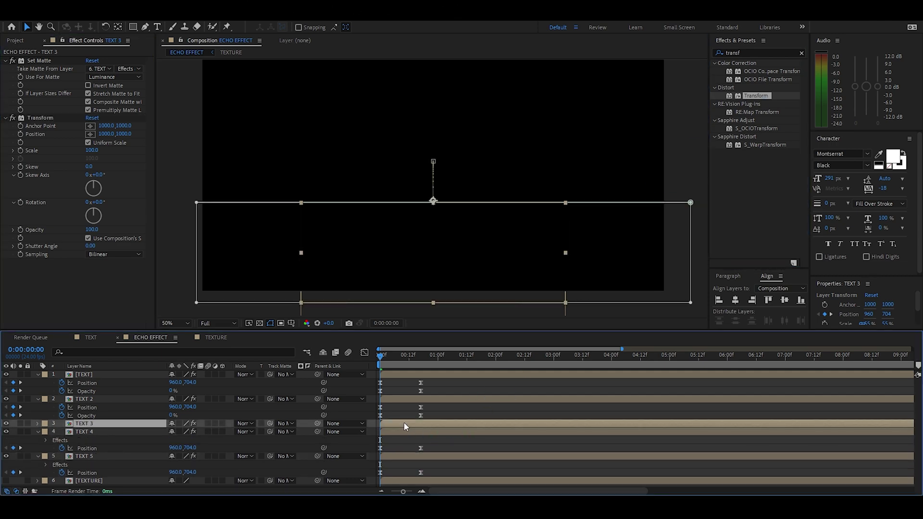
{"action": "left_click_drag", "start_coordinate": [395, 355], "coordinate": [456, 364]}
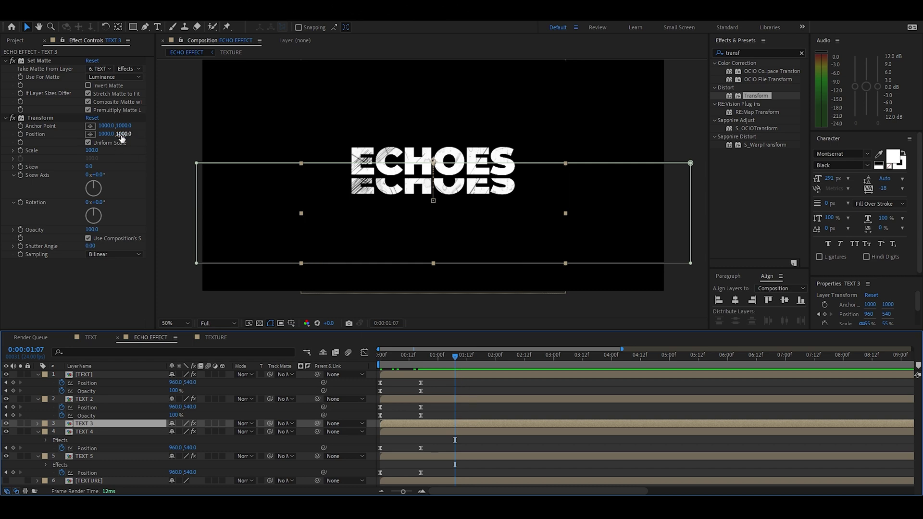
{"action": "left_click_drag", "start_coordinate": [122, 138], "coordinate": [229, 154]}
{"action": "key", "text": "slash"}
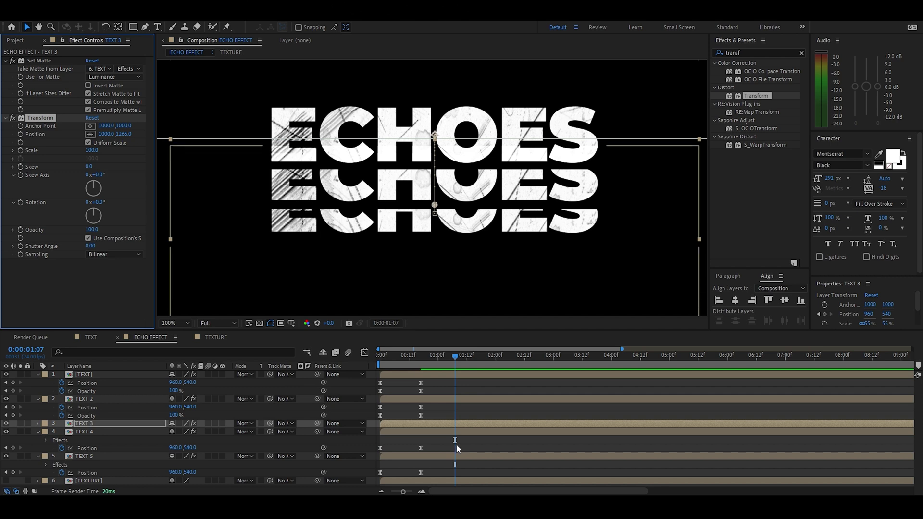
{"action": "left_click", "coordinate": [464, 432]}
{"action": "left_click_drag", "start_coordinate": [124, 134], "coordinate": [257, 167]}
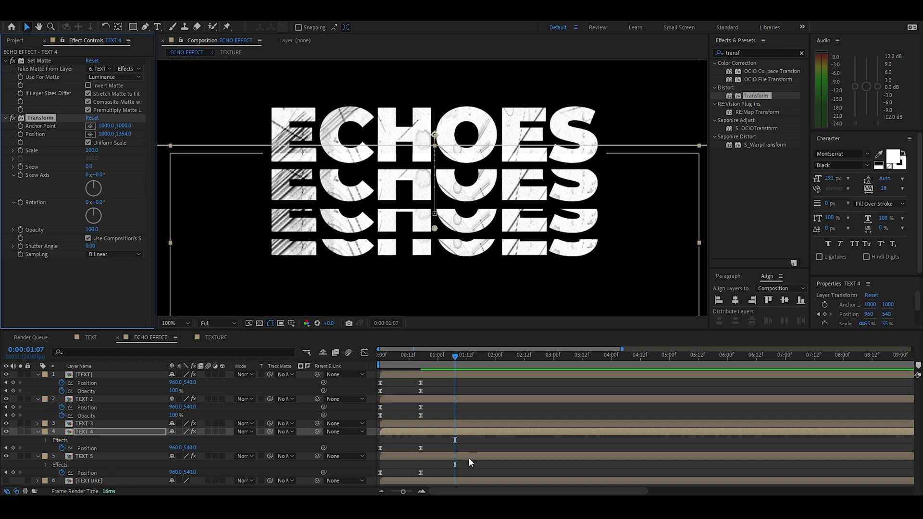
{"action": "key", "text": "ctrl+Down"}
{"action": "left_click_drag", "start_coordinate": [176, 147], "coordinate": [286, 173]}
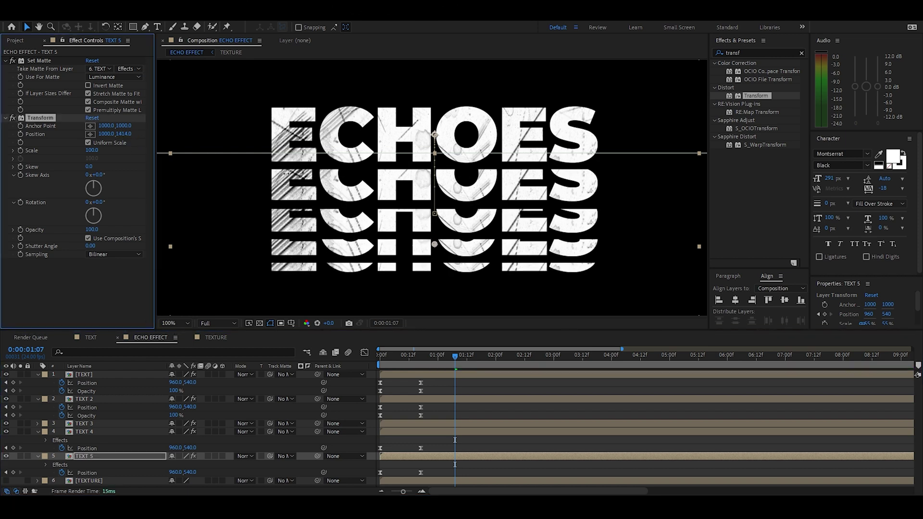
Preview the stacked echo animation from the start
{"action": "scroll", "coordinate": [303, 179], "scroll_direction": "down", "scroll_amount": 2}
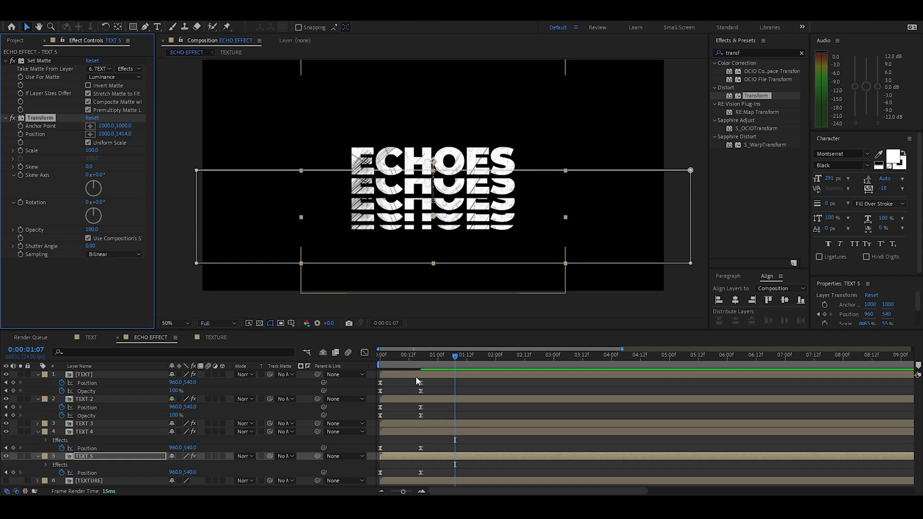
{"action": "left_click", "coordinate": [434, 383]}
{"action": "left_click_drag", "start_coordinate": [404, 354], "coordinate": [380, 356]}
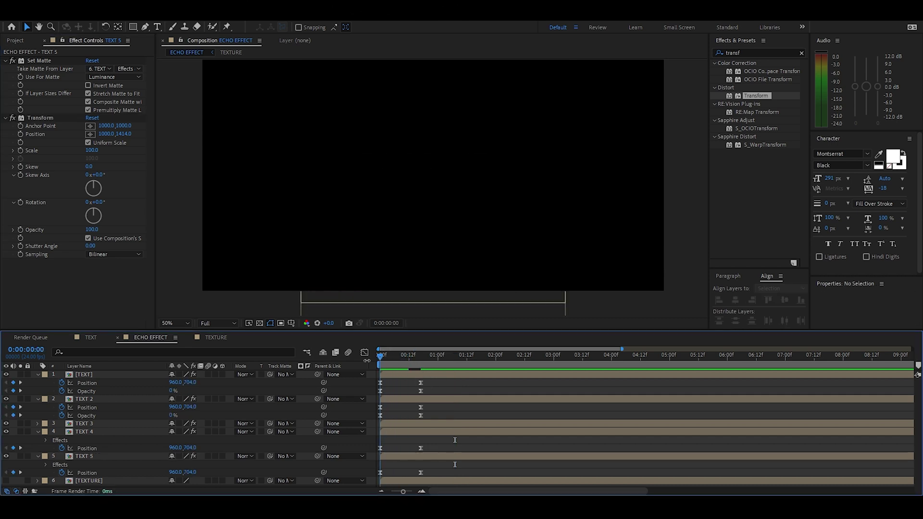
{"action": "key", "text": "space"}
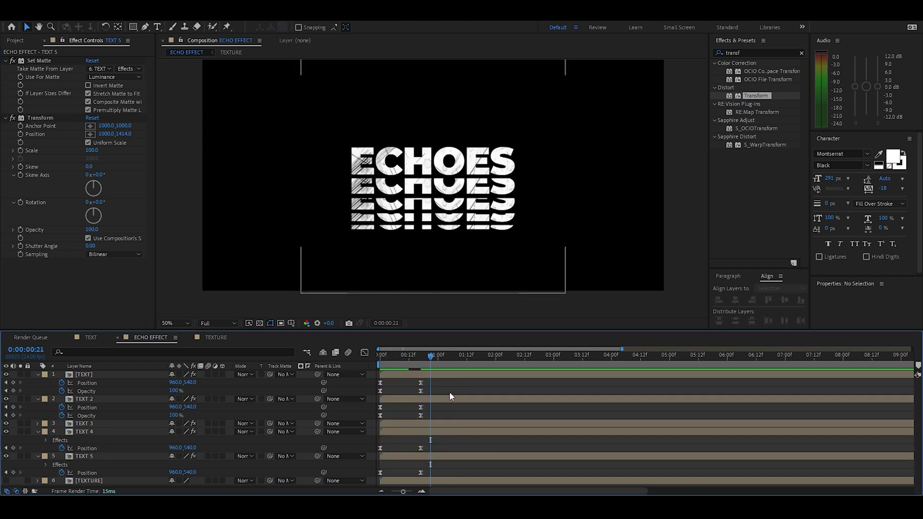
Delay TEXT 2, TEXT 4 and TEXT 5 slightly, collapse layers, and preview
{"action": "mouse_move", "coordinate": [395, 403]}
{"action": "left_mouse_down"}
{"action": "mouse_move", "coordinate": [406, 403]}
{"action": "mouse_move", "coordinate": [408, 431]}
{"action": "mouse_move", "coordinate": [434, 431]}
{"action": "left_mouse_up"}
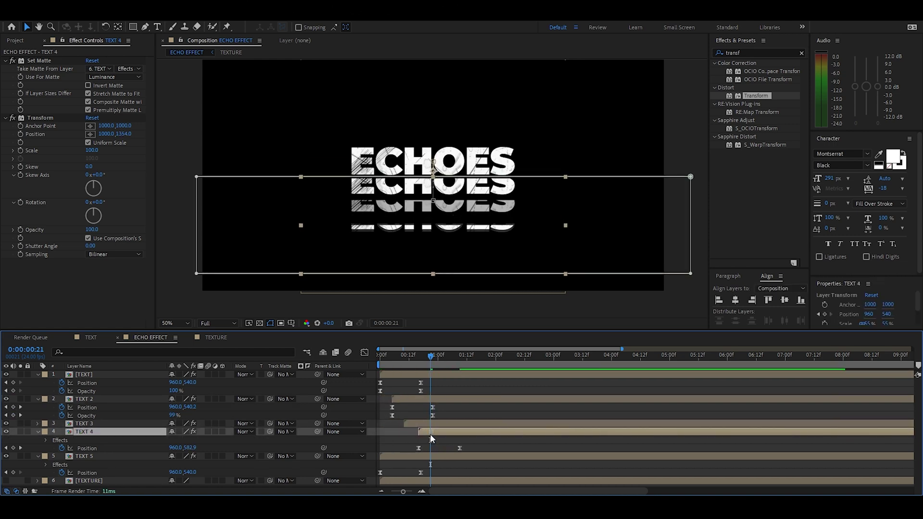
{"action": "left_click_drag", "start_coordinate": [399, 456], "coordinate": [444, 460]}
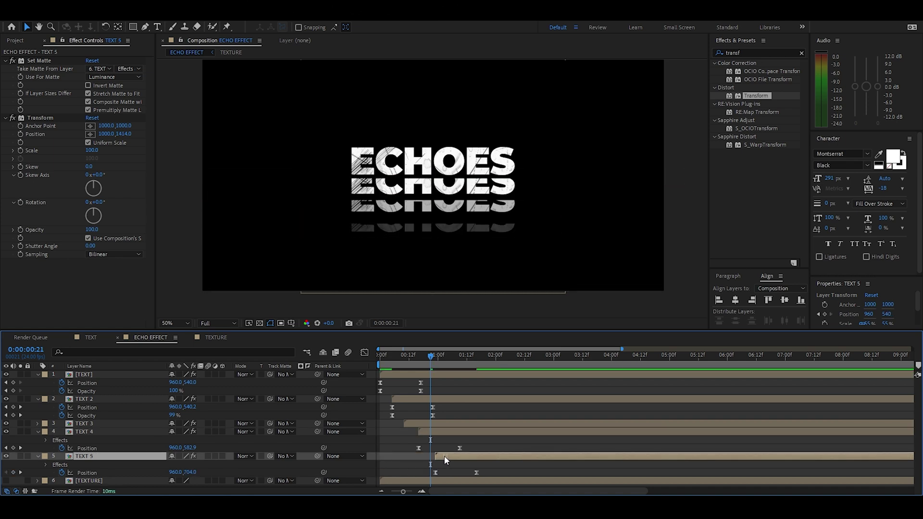
{"action": "left_click", "coordinate": [460, 386]}
{"action": "key", "text": "u"}
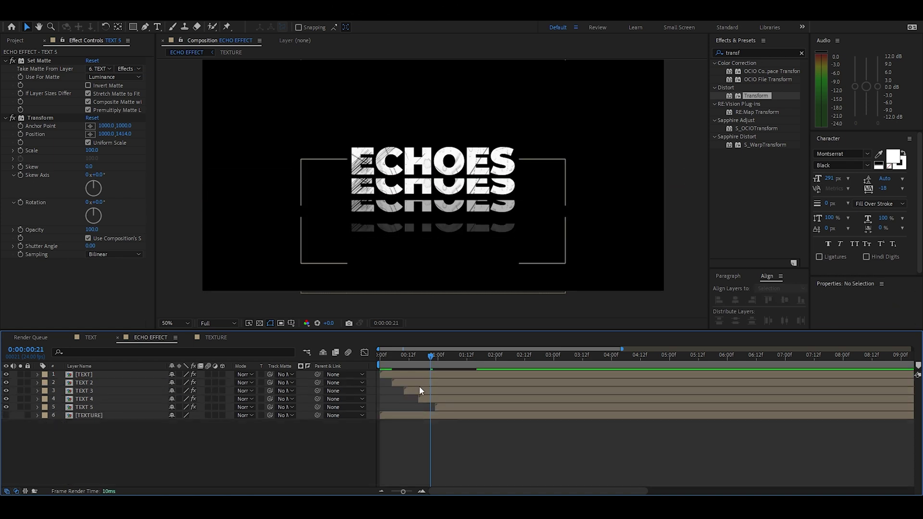
{"action": "key", "text": "space"}
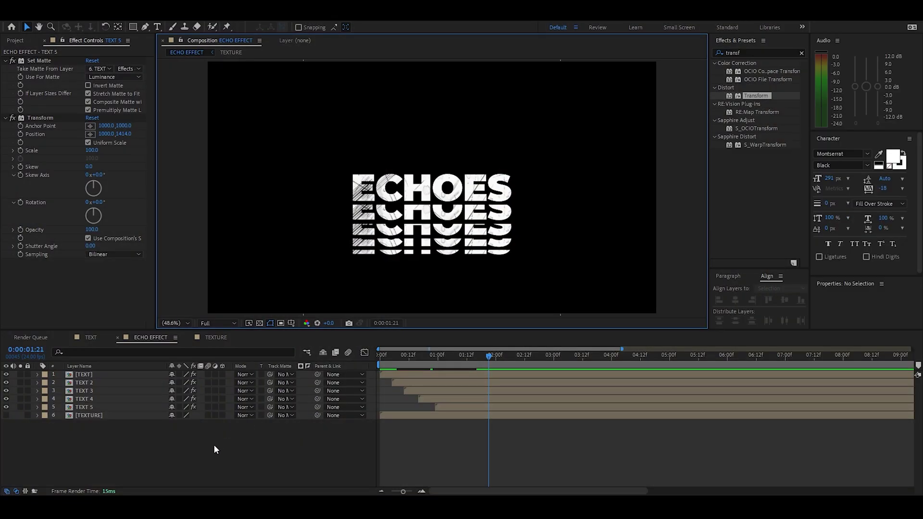
Add a new null layer and rename it POSITION
{"action": "right_click", "coordinate": [214, 445]}
{"action": "mouse_move", "coordinate": [274, 326]}
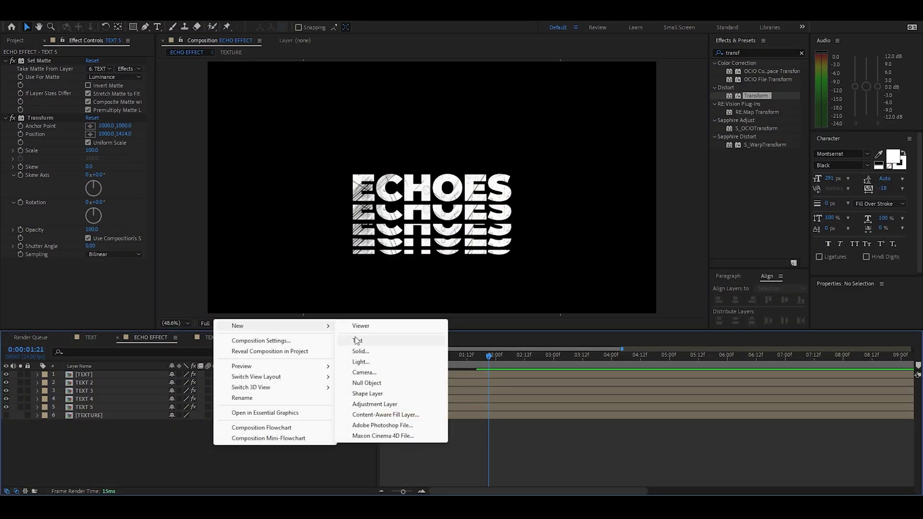
{"action": "left_click", "coordinate": [361, 383]}
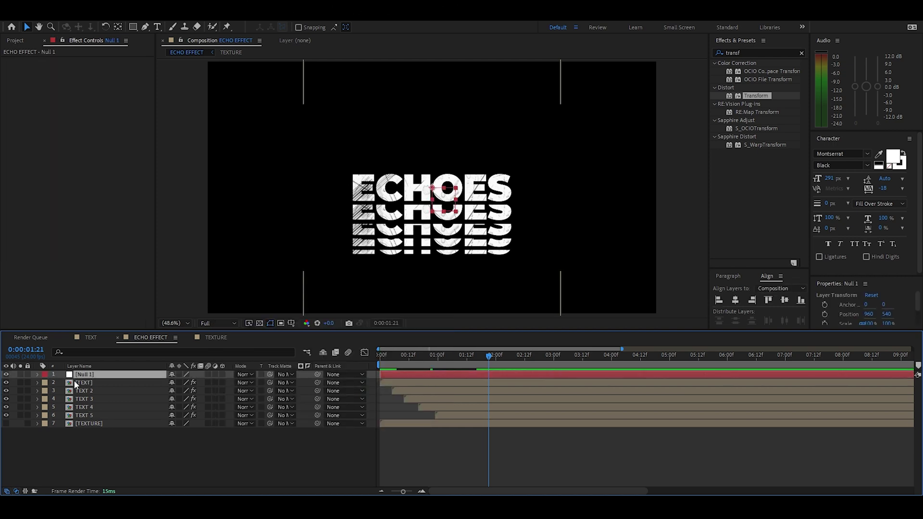
{"action": "right_click", "coordinate": [92, 374]}
{"action": "left_click", "coordinate": [129, 344]}
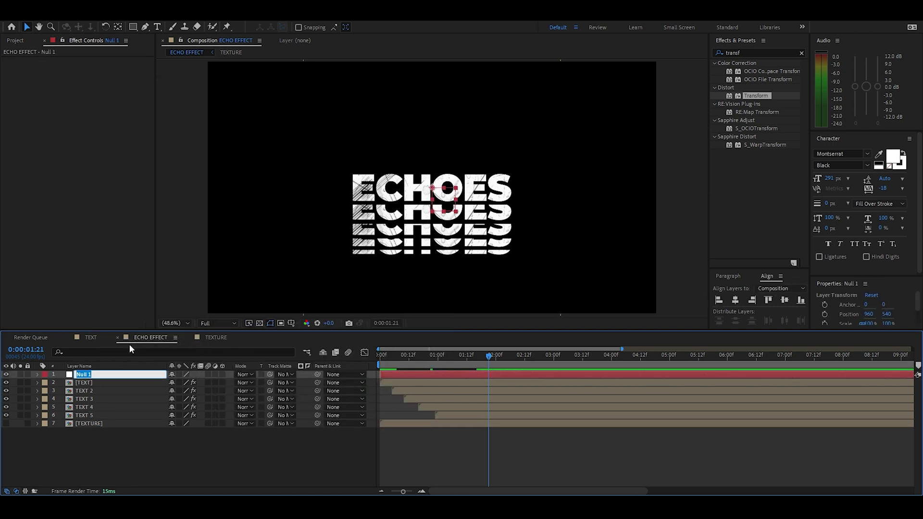
{"action": "type", "text": "POSITION"}
{"action": "key", "text": "Return"}
Parent the five ECHOES text layers to the POSITION null
{"action": "left_click", "coordinate": [90, 416]}
{"action": "left_click", "coordinate": [97, 383], "text": "shift"}
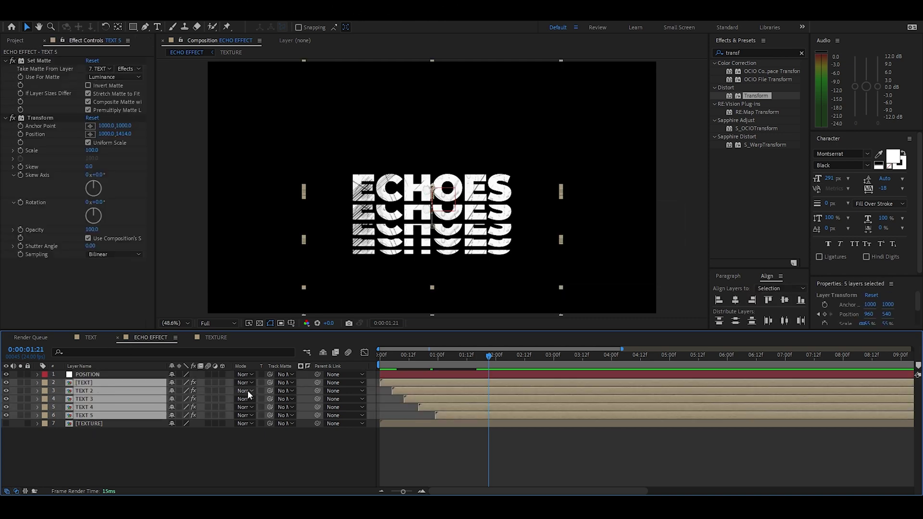
{"action": "left_click_drag", "start_coordinate": [313, 383], "coordinate": [131, 378]}
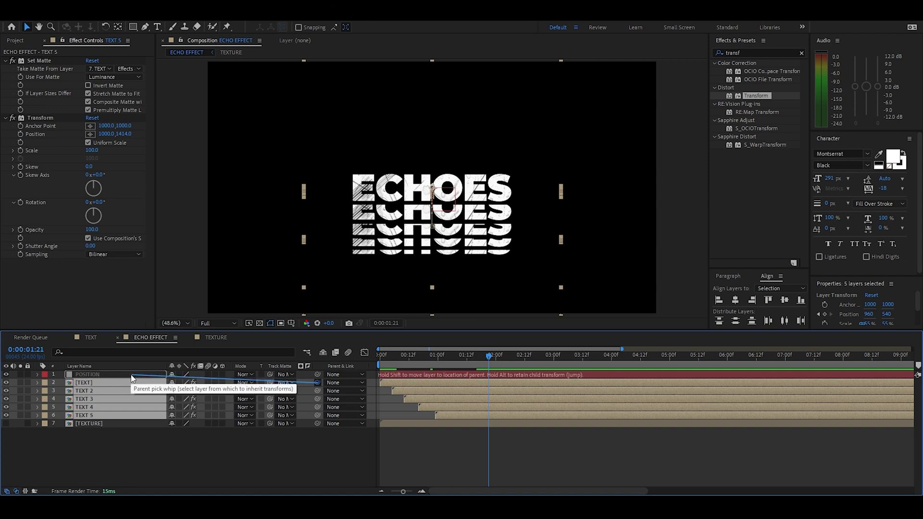
{"action": "left_click", "coordinate": [131, 375]}
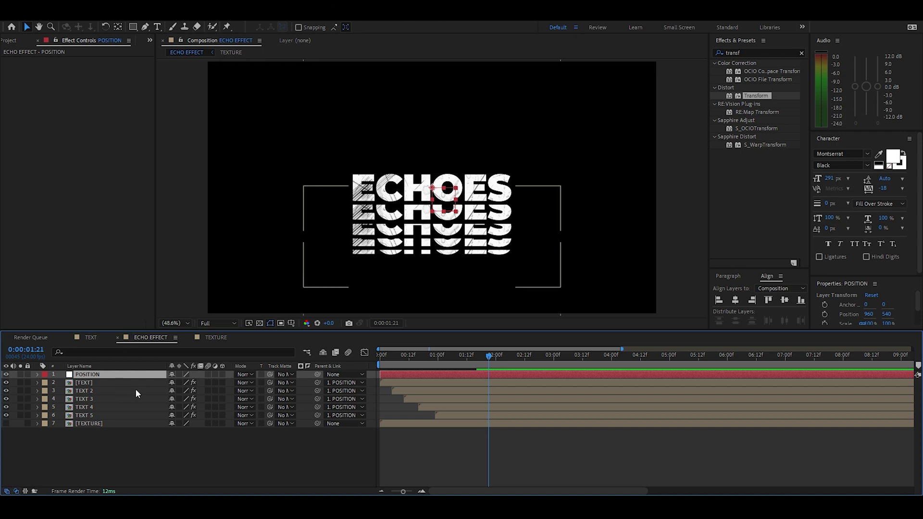
Raise the POSITION null's Y position to lift the whole echo stack
{"action": "double_click", "coordinate": [752, 96]}
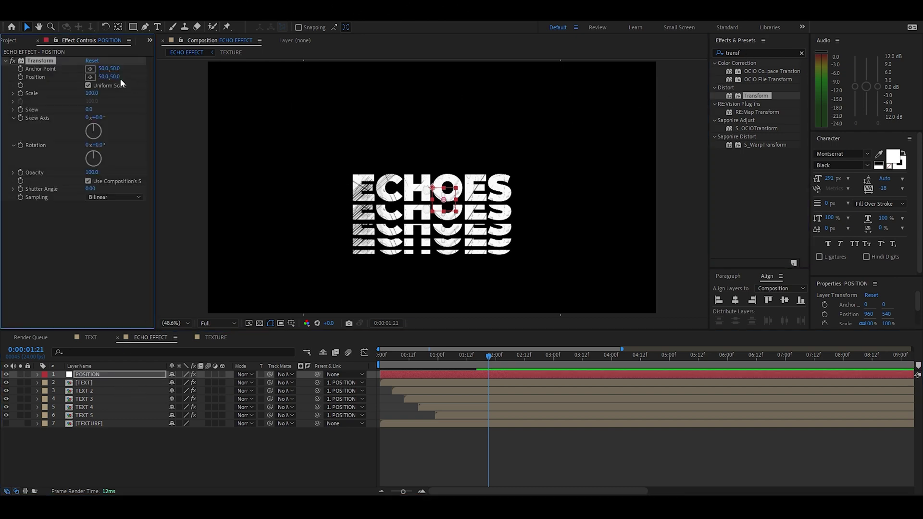
{"action": "key", "text": "Delete"}
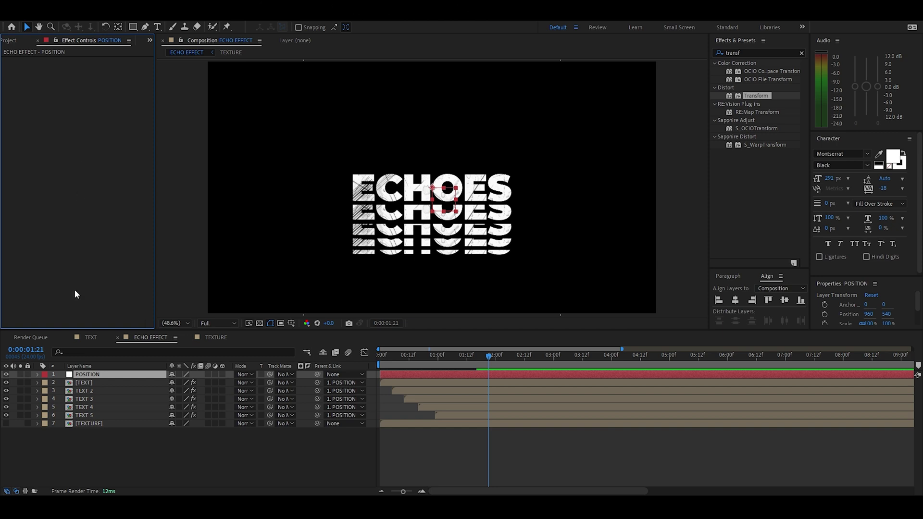
{"action": "left_click", "coordinate": [91, 385]}
{"action": "key", "text": "p"}
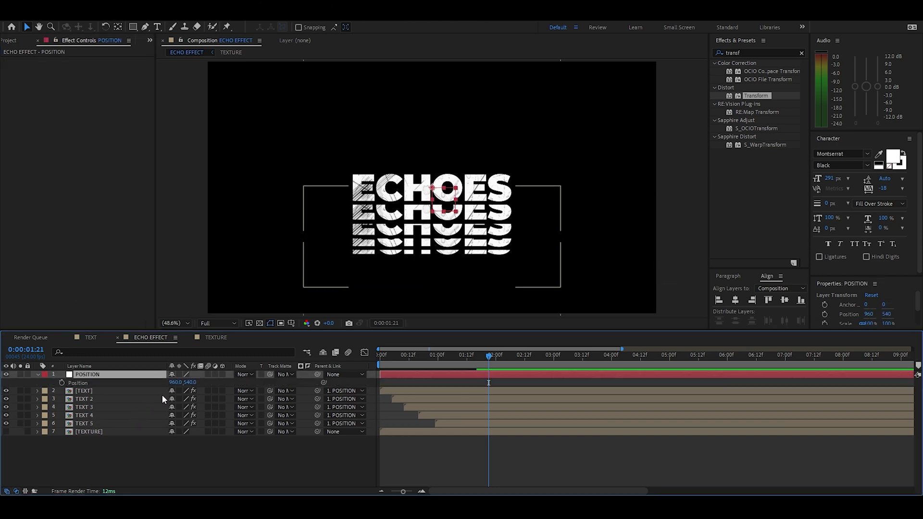
{"action": "left_click_drag", "start_coordinate": [189, 383], "coordinate": [149, 384]}
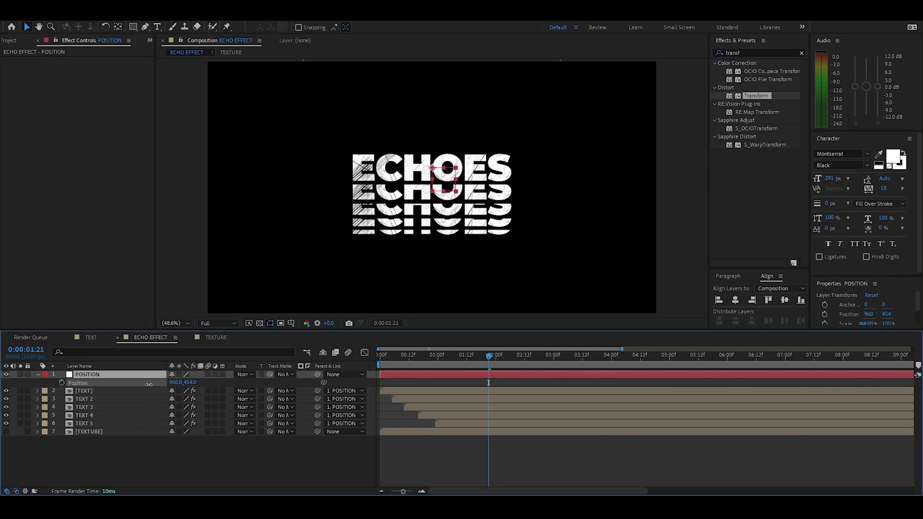
Create a new solid named BG and move it to the bottom of the layer stack
{"action": "right_click", "coordinate": [165, 463]}
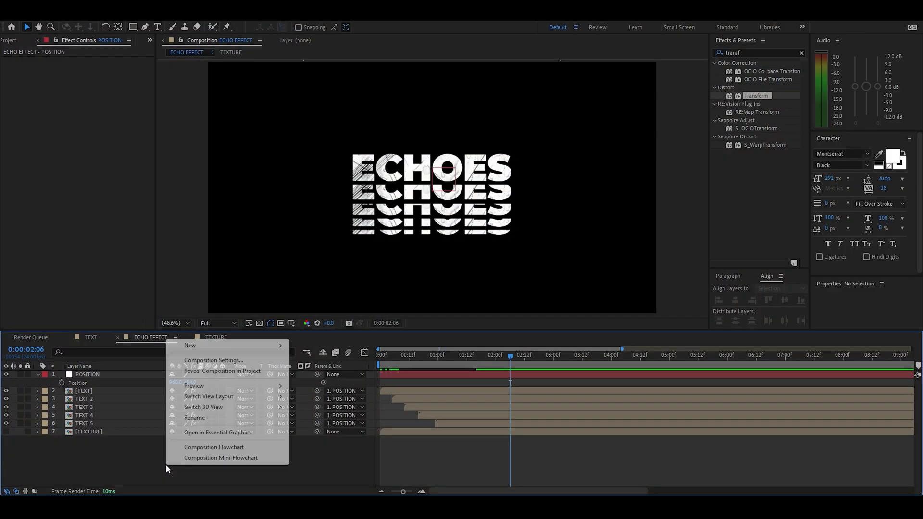
{"action": "mouse_move", "coordinate": [190, 345]}
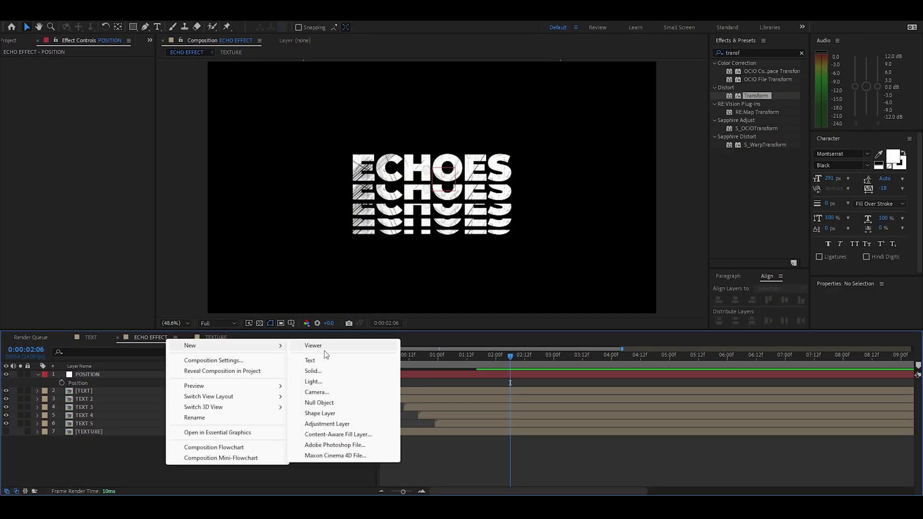
{"action": "left_click", "coordinate": [313, 371]}
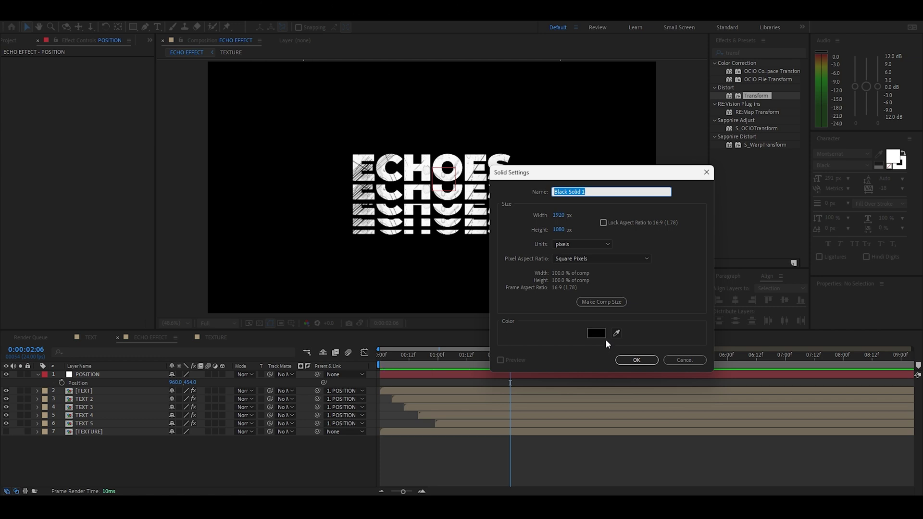
{"action": "type", "text": "BG"}
{"action": "left_click", "coordinate": [632, 365]}
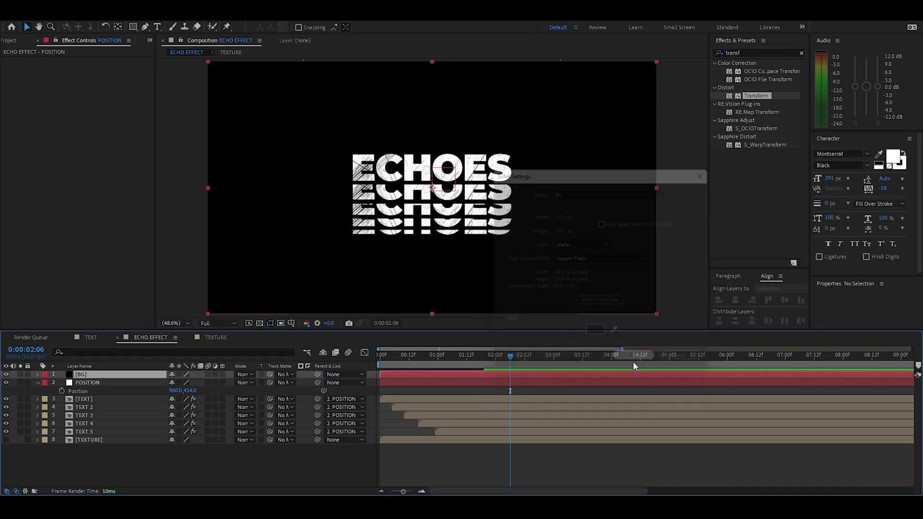
{"action": "left_click_drag", "start_coordinate": [100, 375], "coordinate": [99, 440]}
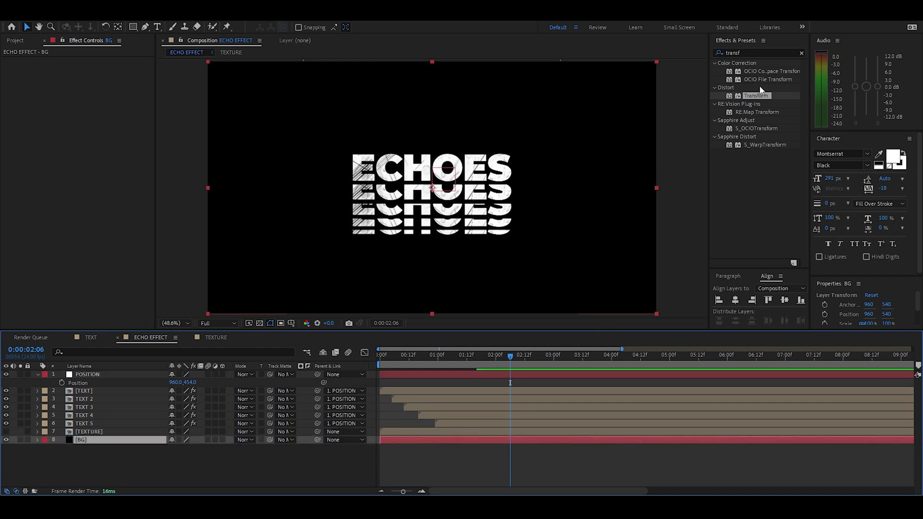
Apply a Fill effect to BG and set its colour to salmon pink #F59494
{"action": "left_click", "coordinate": [799, 53]}
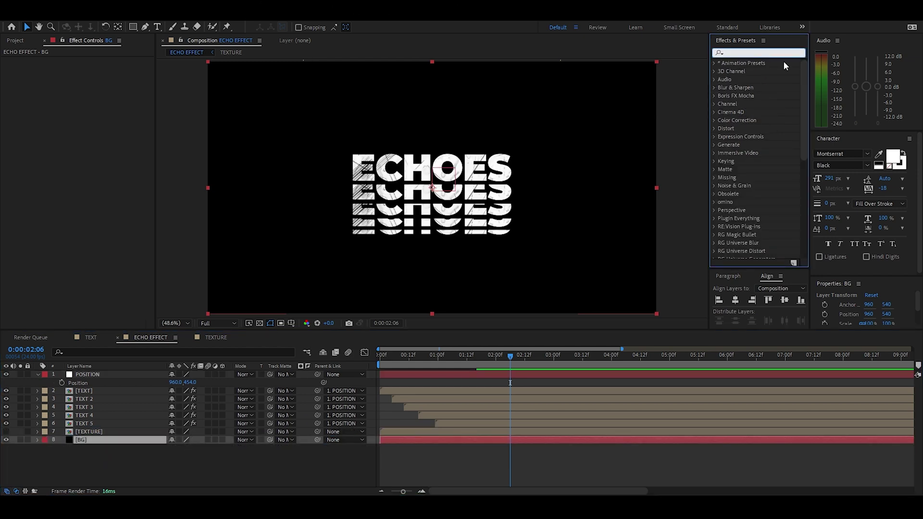
{"action": "type", "text": "fill"}
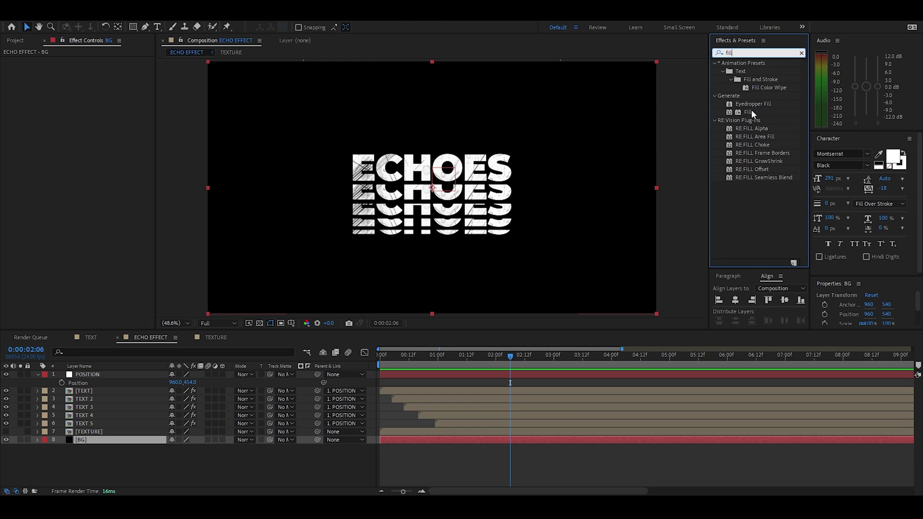
{"action": "left_click_drag", "start_coordinate": [749, 112], "coordinate": [119, 440]}
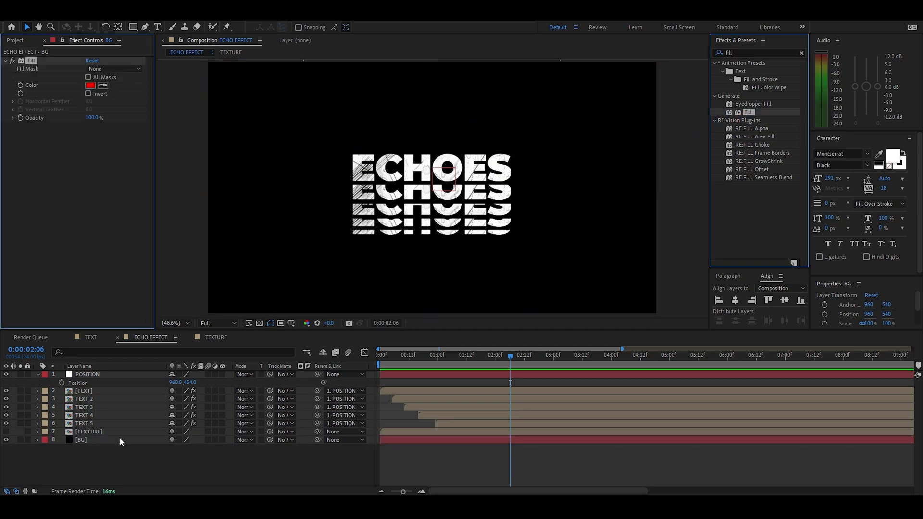
{"action": "left_click", "coordinate": [90, 85]}
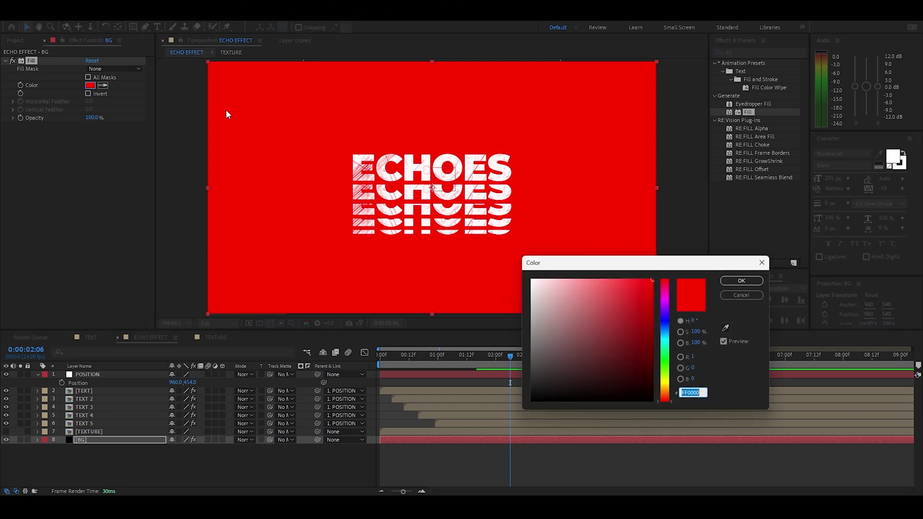
{"action": "left_click_drag", "start_coordinate": [556, 294], "coordinate": [568, 280]}
{"action": "mouse_move", "coordinate": [667, 319]}
{"action": "left_mouse_down"}
{"action": "mouse_move", "coordinate": [664, 297]}
{"action": "mouse_move", "coordinate": [665, 400]}
{"action": "left_mouse_up"}
{"action": "left_click", "coordinate": [579, 283]}
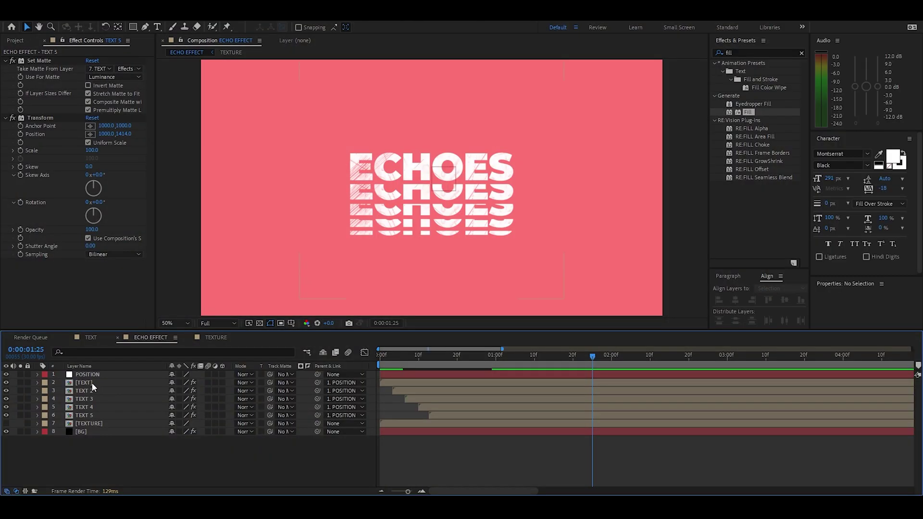
{"action": "left_click", "coordinate": [92, 383]}
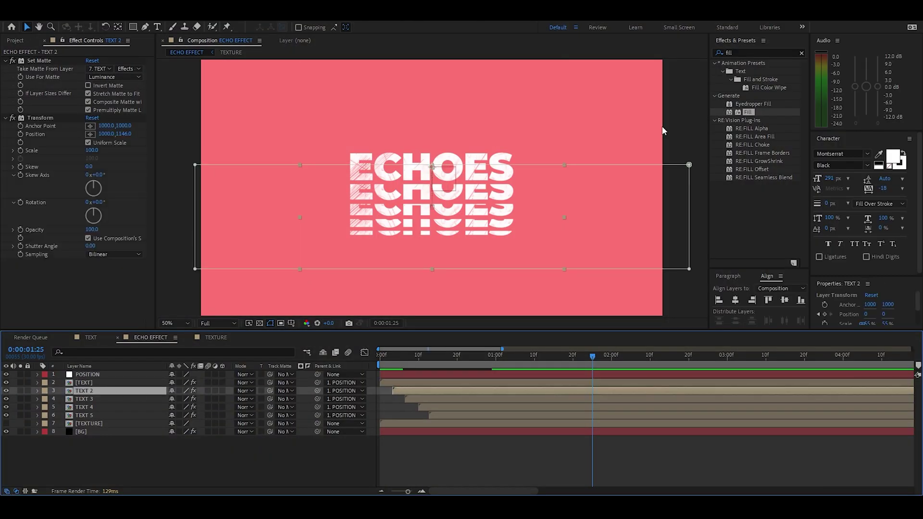
Add Gaussian Blur to TEXT 2 with a blurriness of 10
{"action": "left_click", "coordinate": [746, 51]}
{"action": "type", "text": "gau"}
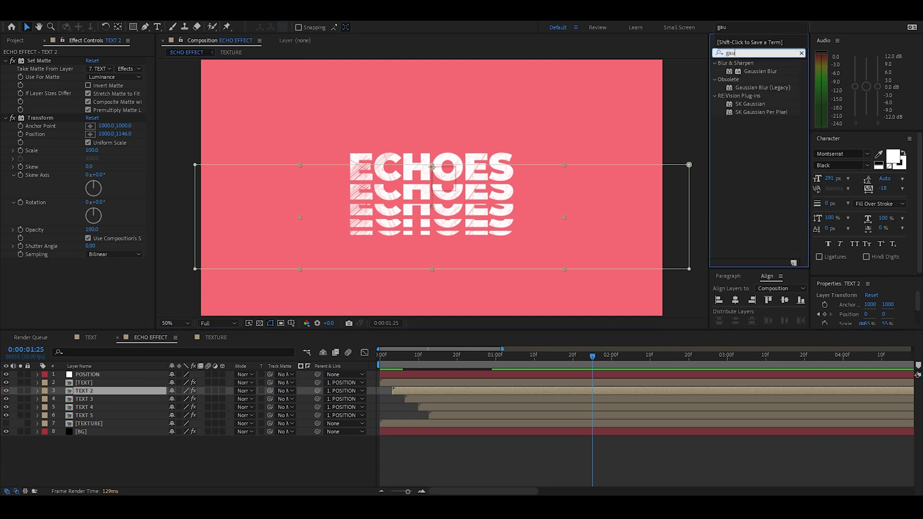
{"action": "double_click", "coordinate": [757, 71]}
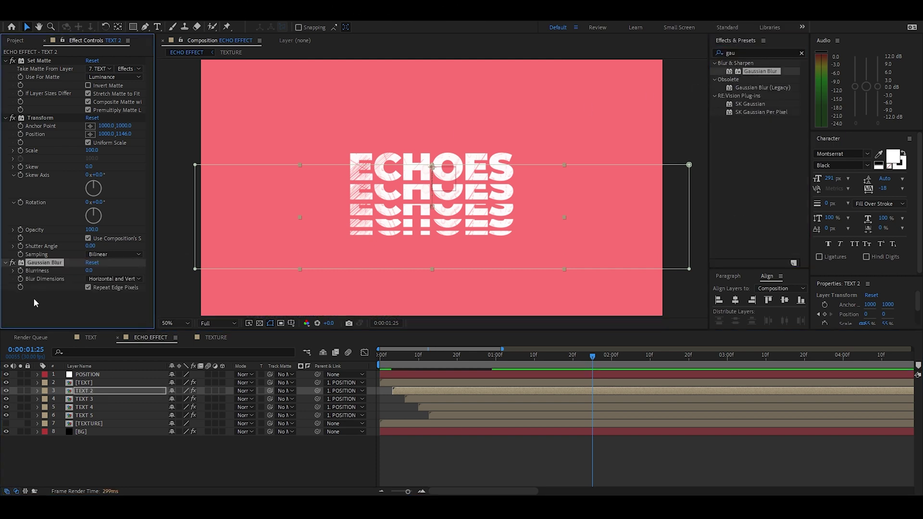
{"action": "left_click_drag", "start_coordinate": [88, 270], "coordinate": [159, 275]}
{"action": "key", "text": "period"}
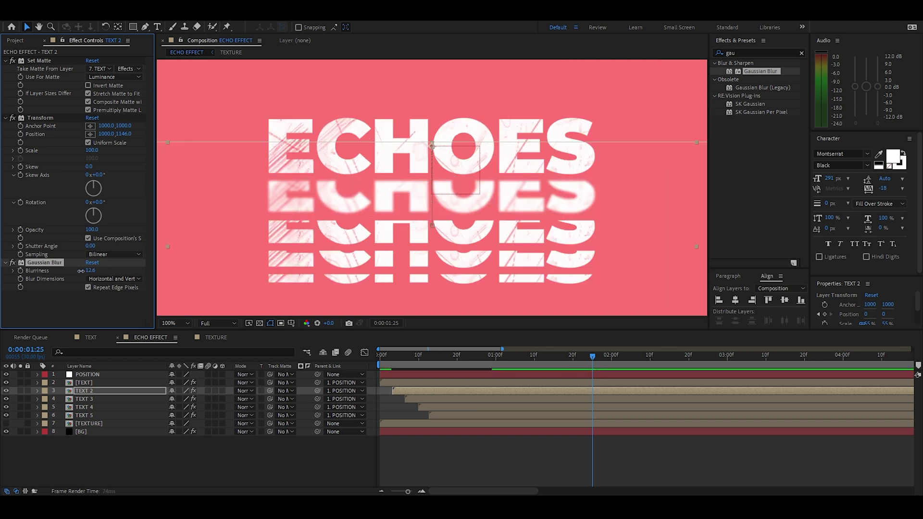
{"action": "left_click_drag", "start_coordinate": [90, 270], "coordinate": [74, 270]}
{"action": "left_click", "coordinate": [90, 270]}
{"action": "type", "text": "10"}
{"action": "key", "text": "Return"}
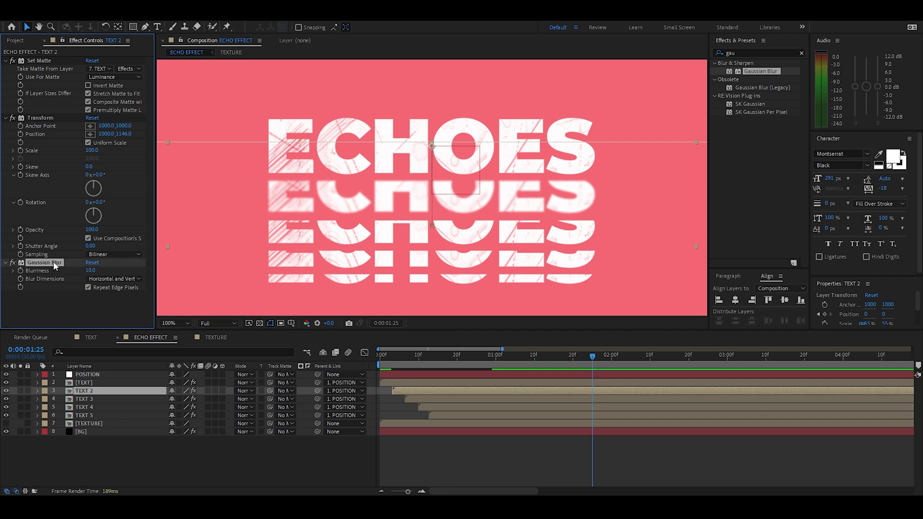
Increase the Gaussian Blur on TEXT 3 and TEXT 4, setting TEXT 4 to 18
{"action": "left_click", "coordinate": [86, 399]}
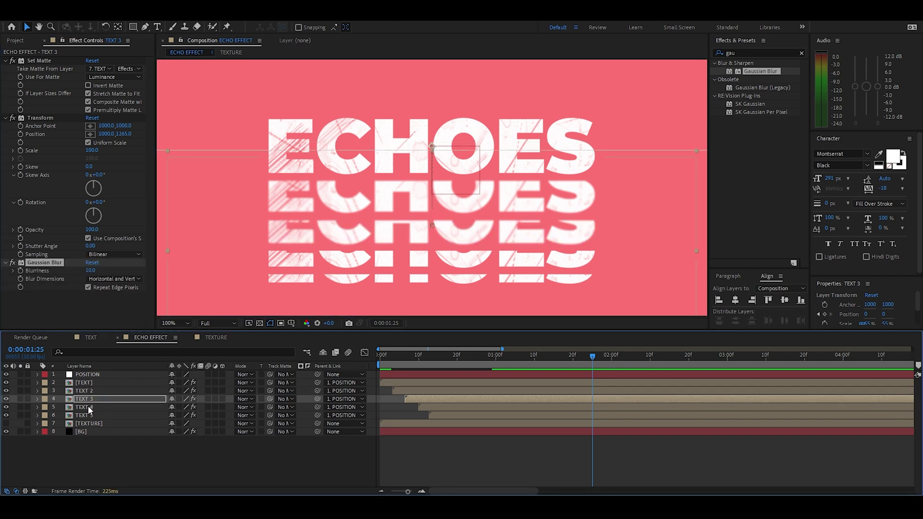
{"action": "left_click", "coordinate": [88, 406]}
{"action": "left_click", "coordinate": [87, 391]}
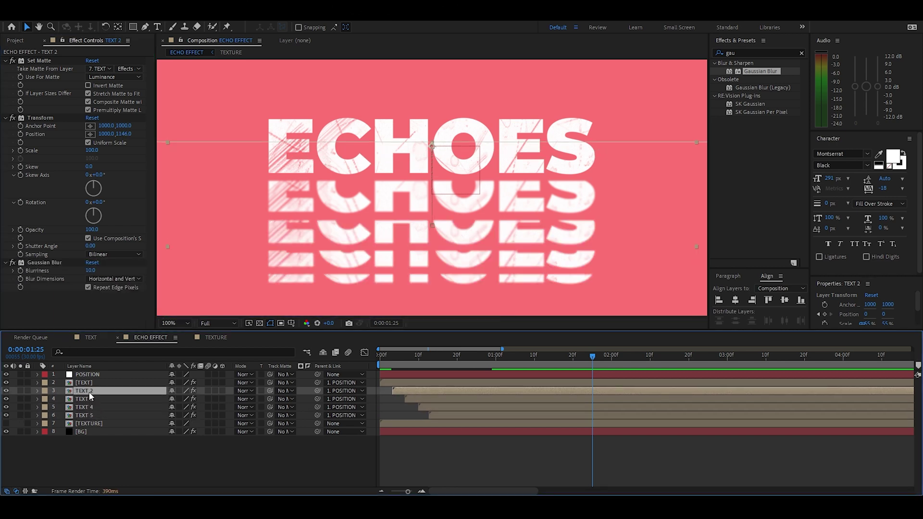
{"action": "left_click", "coordinate": [89, 271]}
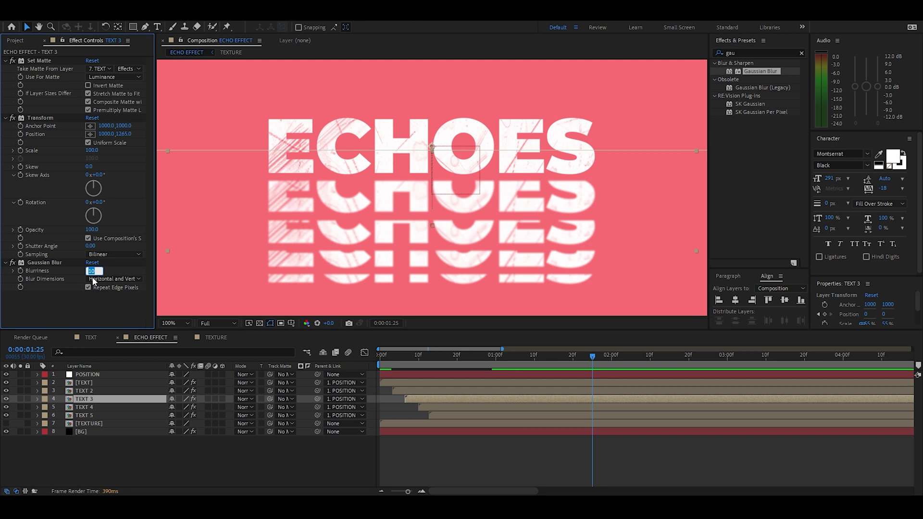
{"action": "type", "text": "14"}
{"action": "left_click", "coordinate": [85, 407]}
{"action": "left_click", "coordinate": [89, 271]}
{"action": "type", "text": "18"}
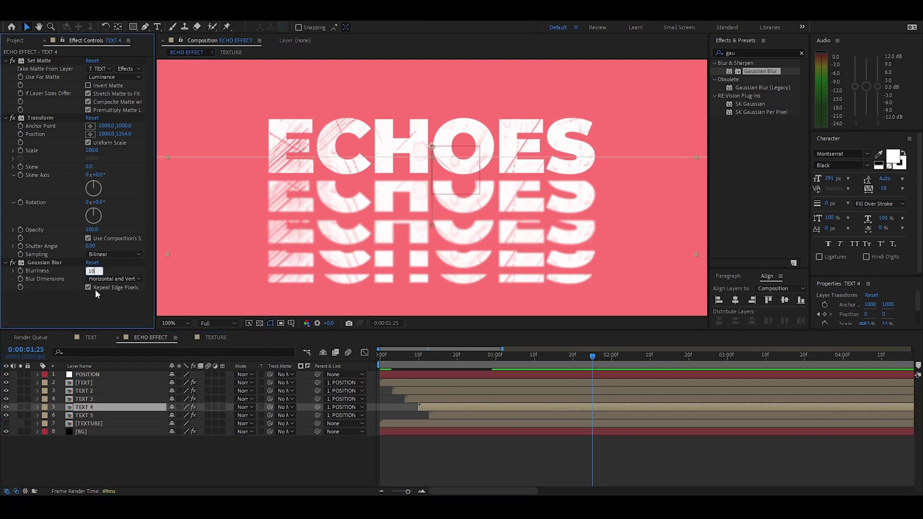
{"action": "key", "text": "Return"}
Give TEXT 5 the strongest blur, up to 22, and return to the composition start
{"action": "left_click", "coordinate": [94, 414]}
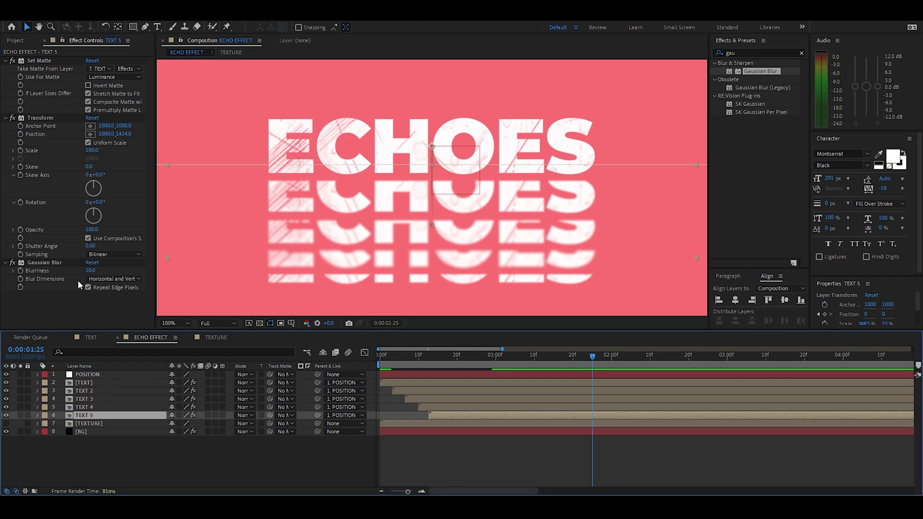
{"action": "left_click", "coordinate": [89, 271]}
{"action": "type", "text": "22"}
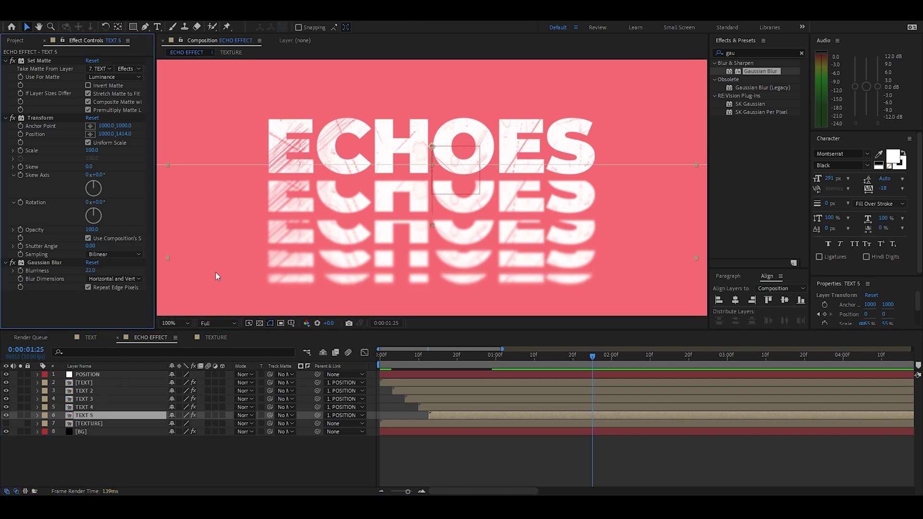
{"action": "scroll", "coordinate": [216, 272], "scroll_direction": "down", "scroll_amount": 2}
{"action": "left_click", "coordinate": [389, 358]}
{"action": "key", "text": "Home"}
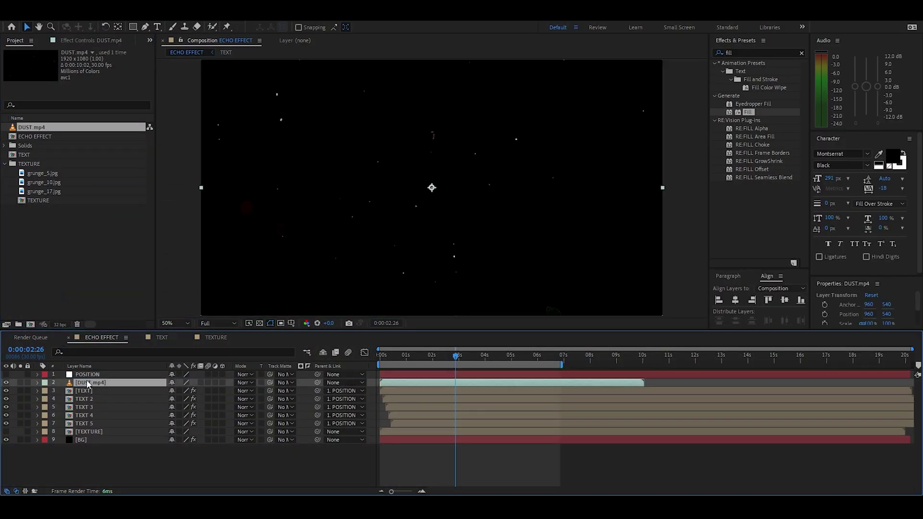
Set the DUST.mp4 layer's blending mode to Screen and preview from the start
{"action": "left_click", "coordinate": [245, 383]}
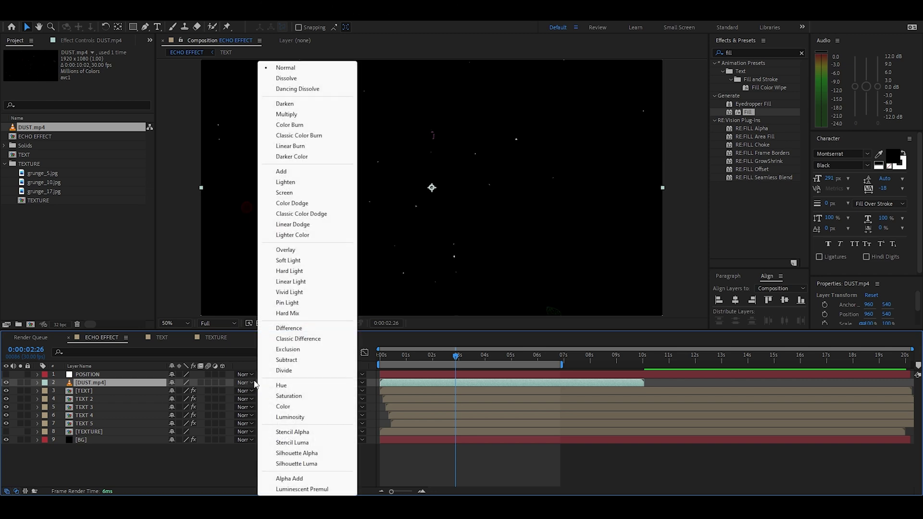
{"action": "left_click", "coordinate": [289, 193]}
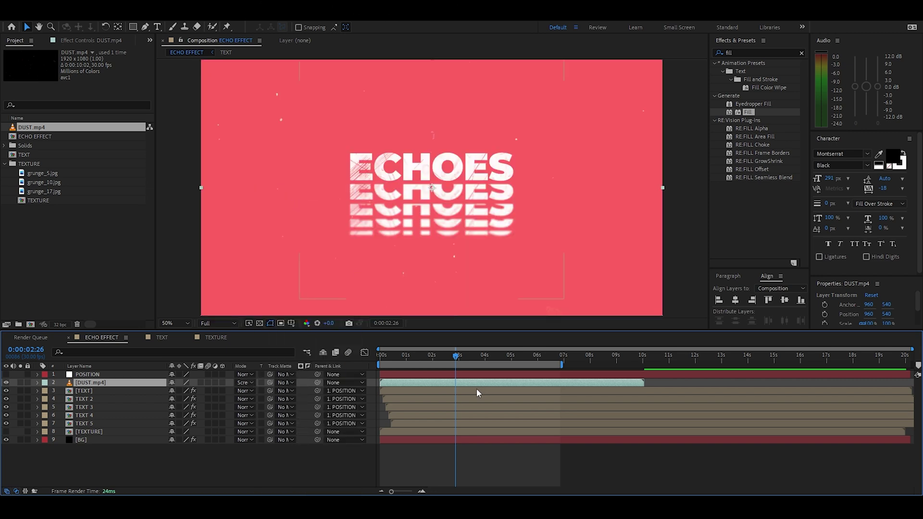
{"action": "key", "text": "Home"}
{"action": "key", "text": "space"}
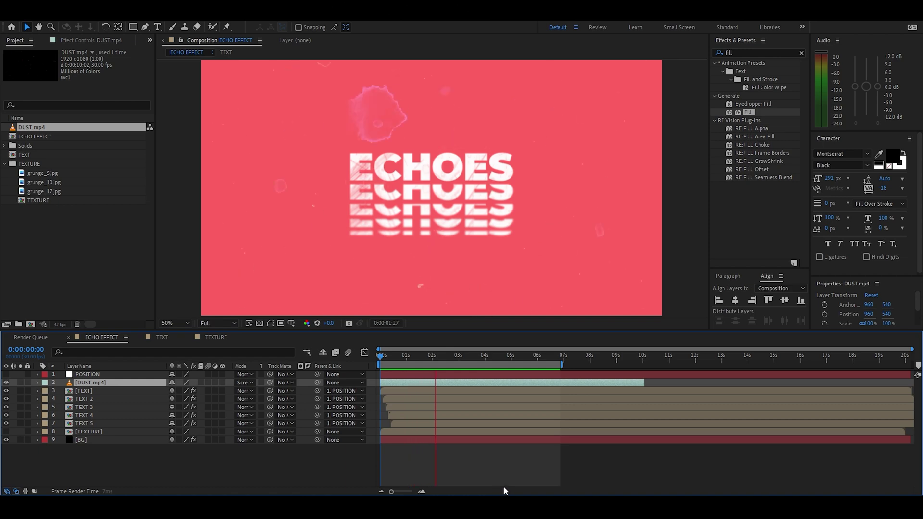